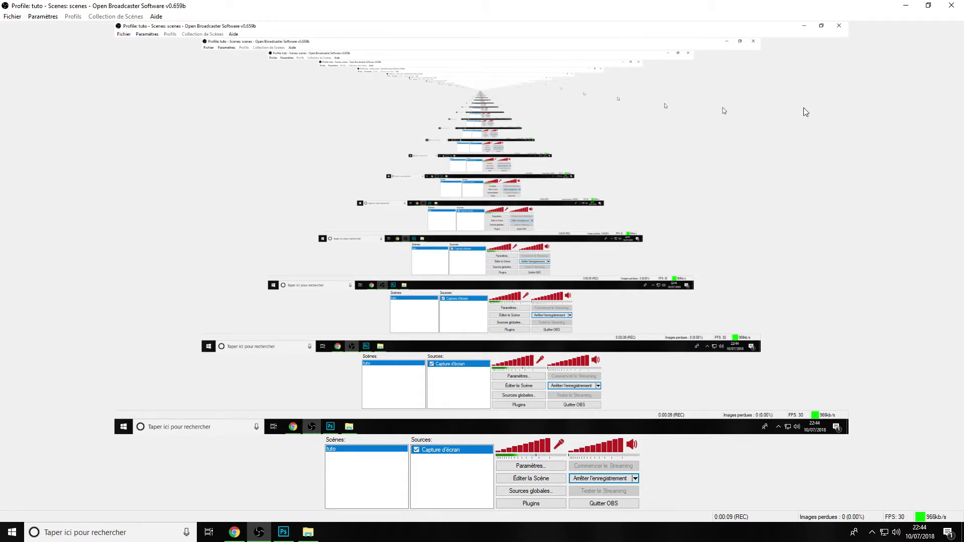
Switch to Photoshop and create a new 1280 x 720 px document at 300 ppi from the recent presets.
click(904, 9)
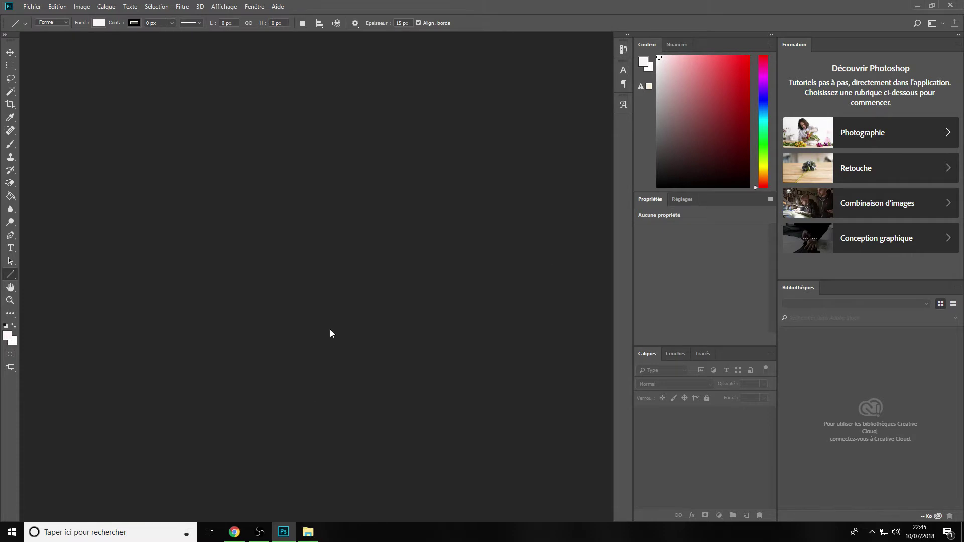
click(33, 8)
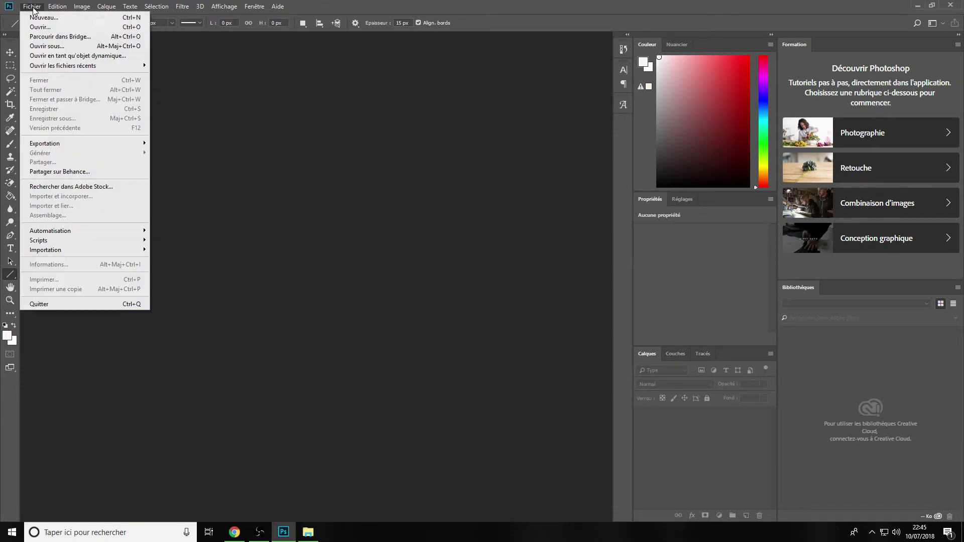
click(40, 17)
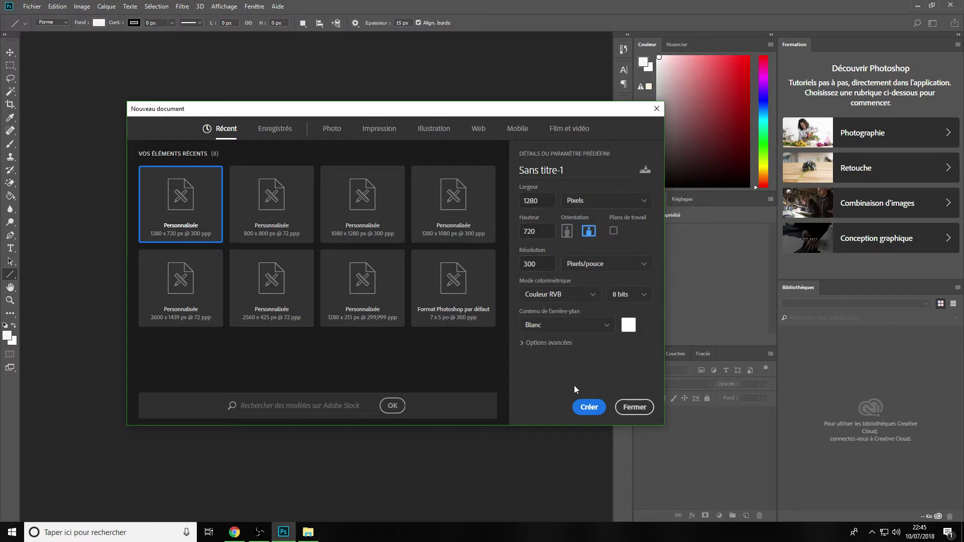
double_click(182, 203)
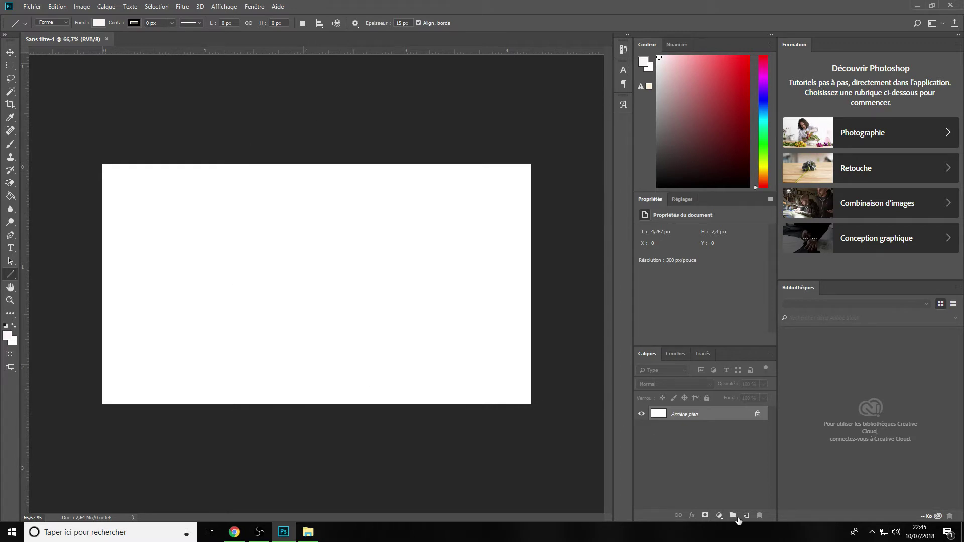
Add a new empty layer above the background and fill the background layer with black.
click(747, 516)
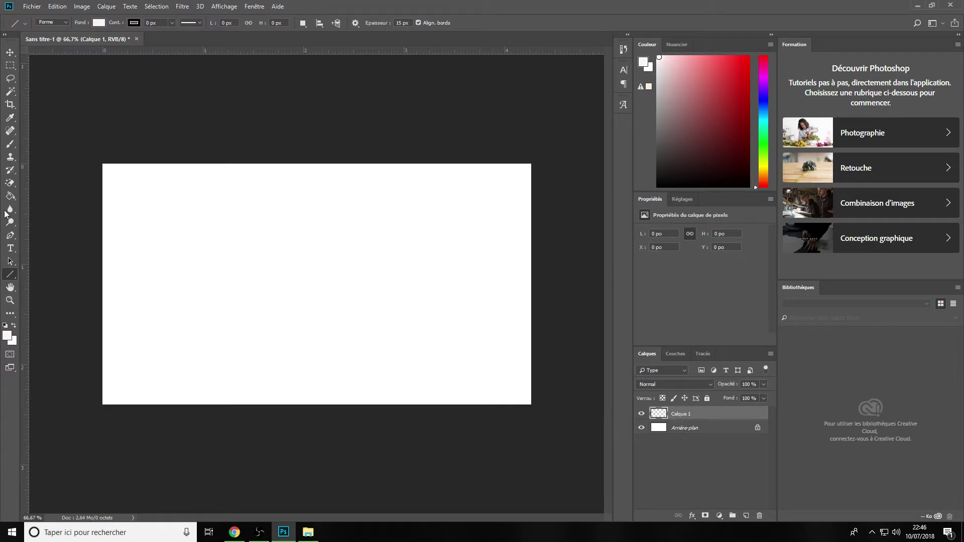
click(687, 431)
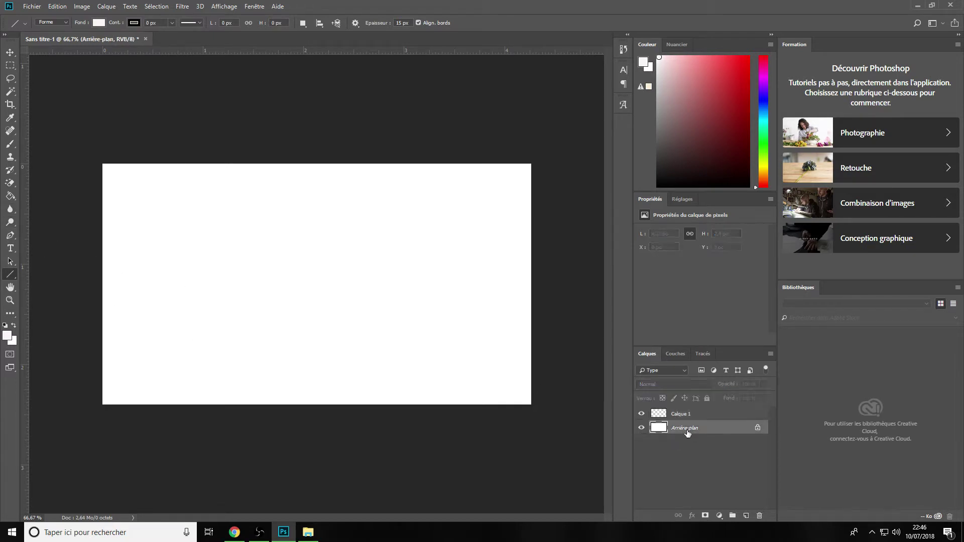
click(8, 200)
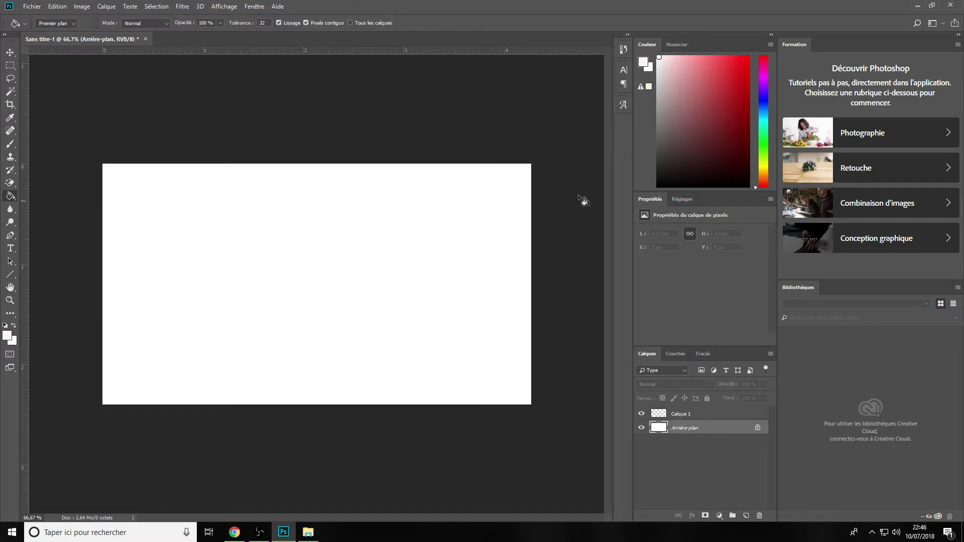
click(661, 184)
click(290, 243)
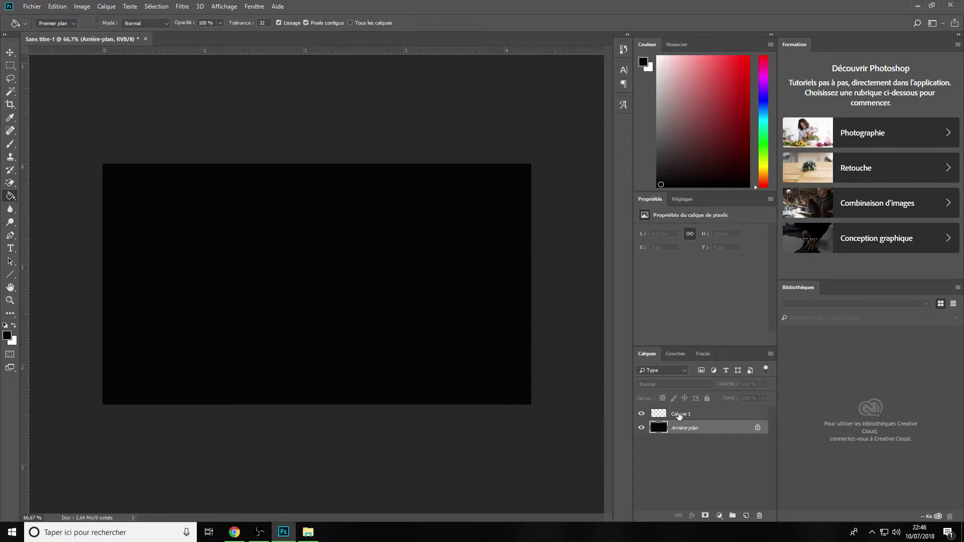
With Calque 1 selected, draw a white vertical line 15 px thick and about 750 px long across the canvas's full height, about a third in from its left edge.
click(679, 415)
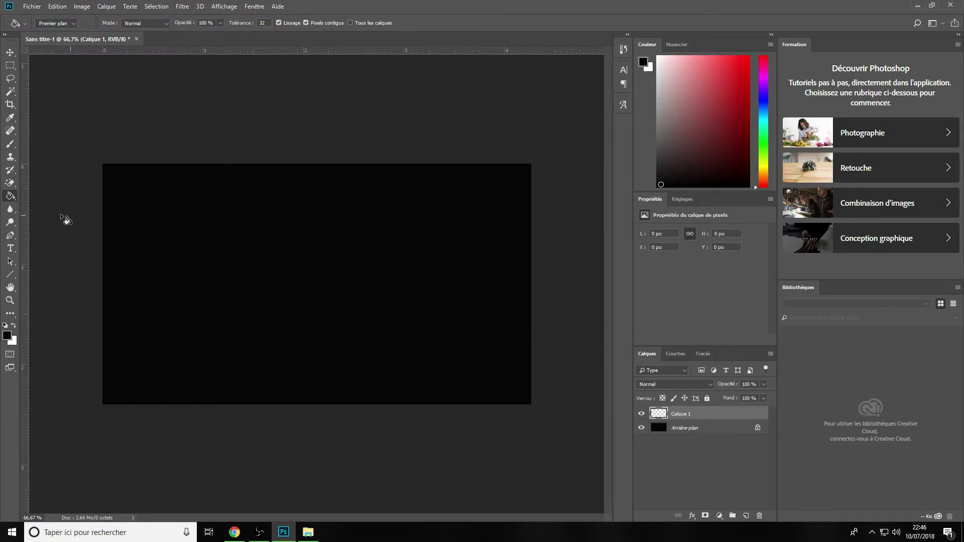
click(10, 278)
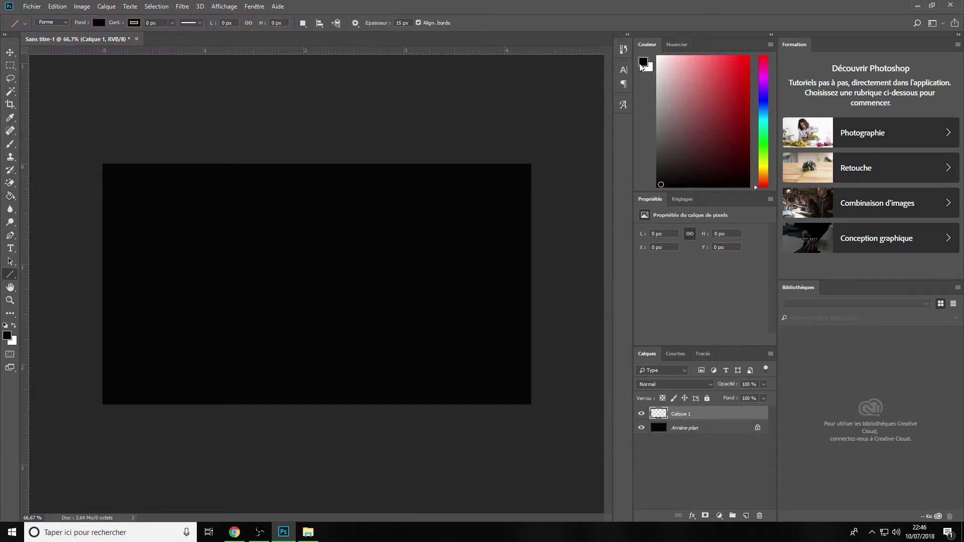
click(660, 59)
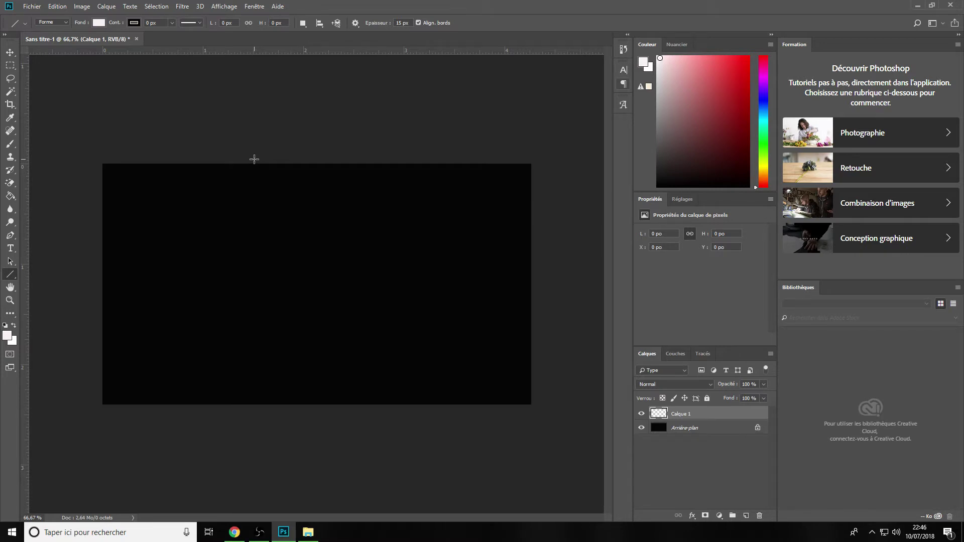
drag(256, 159, 255, 411)
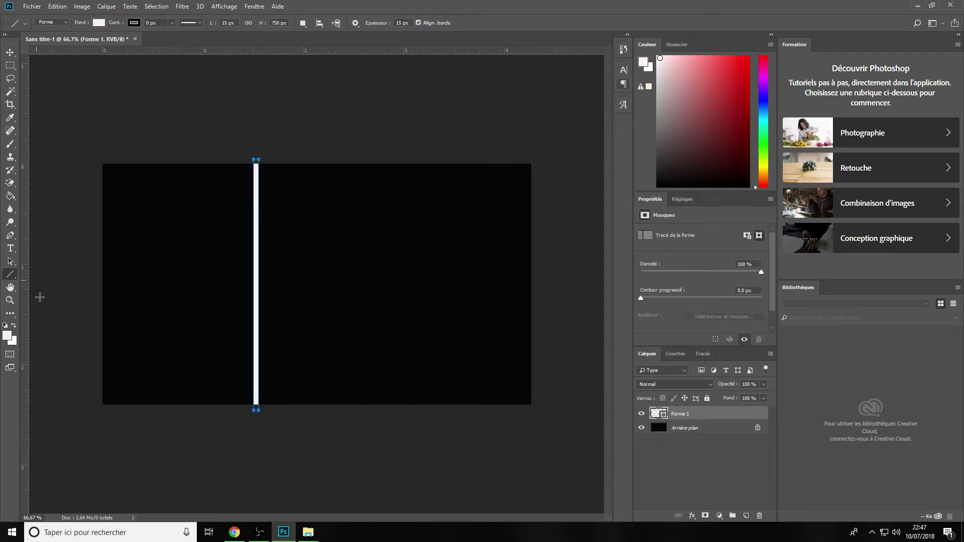
Draw a white horizontal line about 472 px long from the canvas's left edge to the vertical line at mid-height, and merge the visible layers.
drag(98, 282, 256, 282)
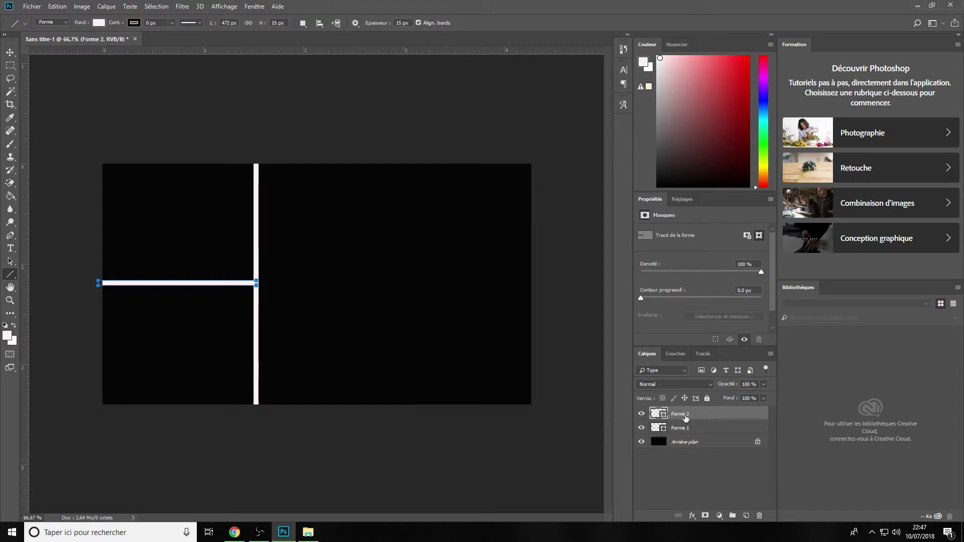
right_click(686, 429)
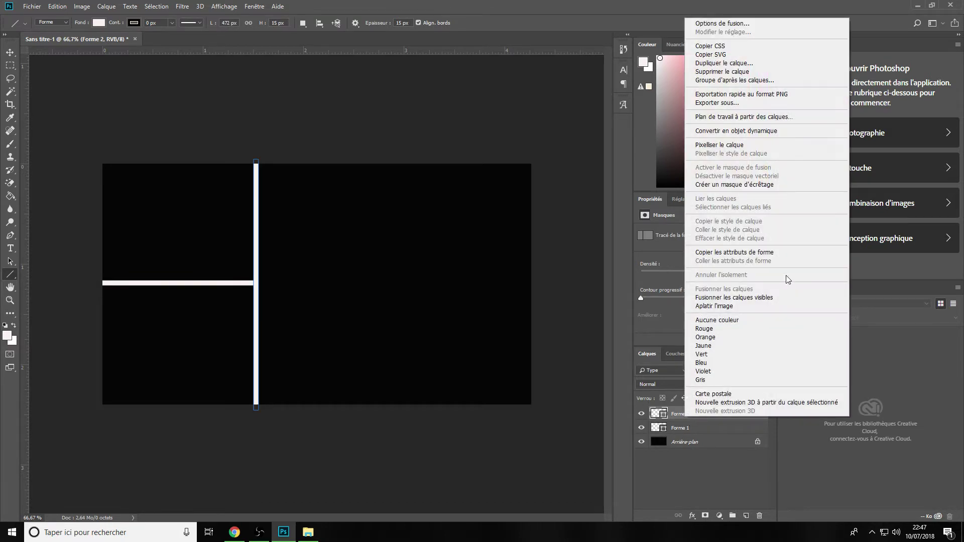
click(777, 298)
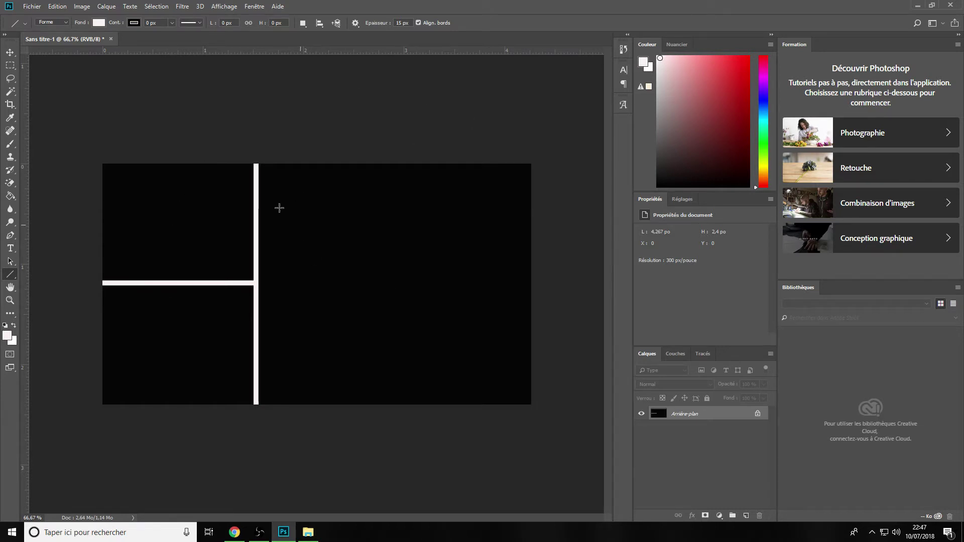
Select the upper-left black panel with the Magic Wand and copy it to a new layer.
click(10, 94)
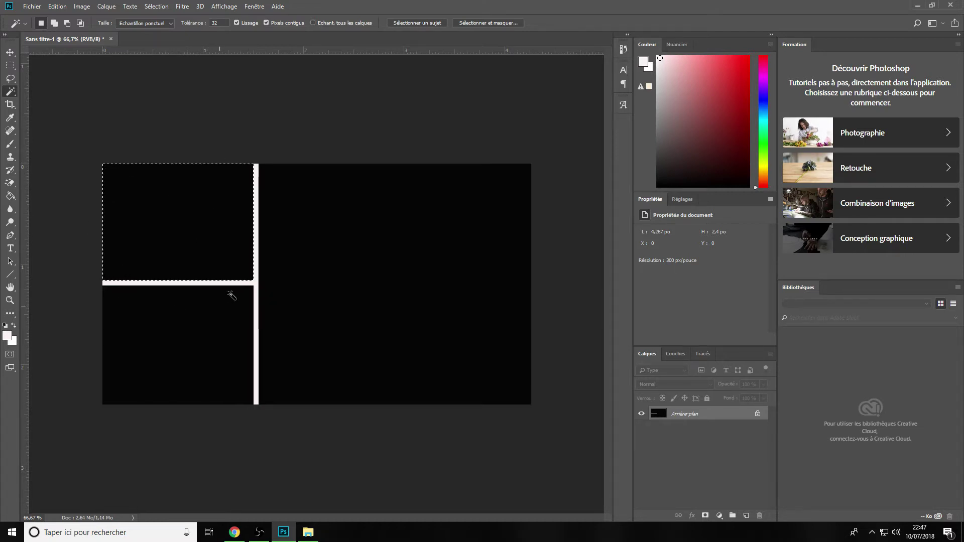
right_click(176, 210)
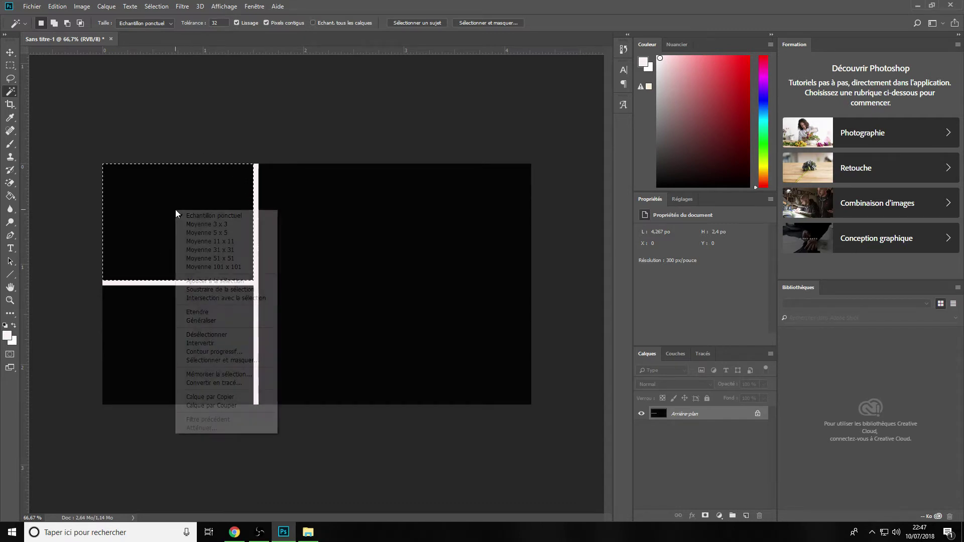
click(228, 396)
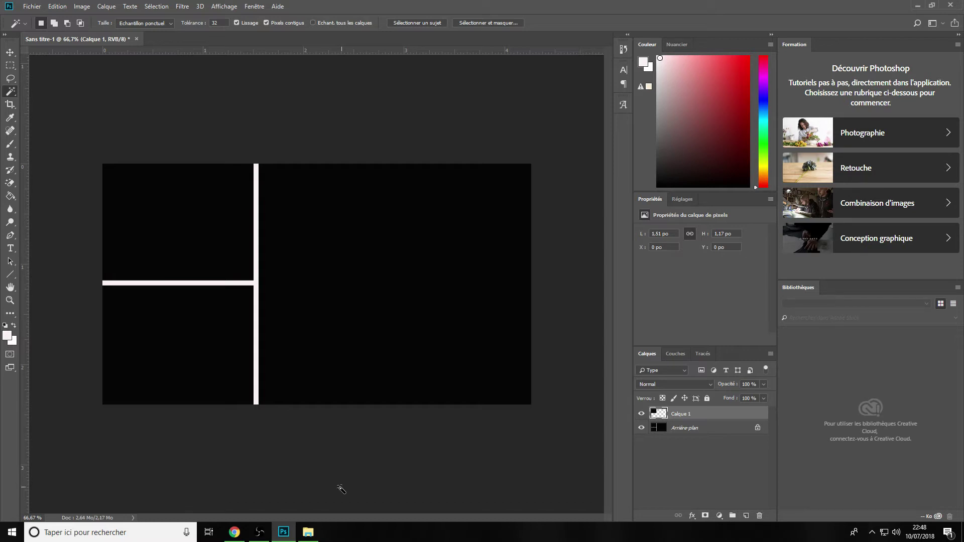
Place the fortnite-saison-5-date-de-sortie image from the Images enregistrées folder over the upper-left panel and clip it to the copied panel layer.
click(307, 532)
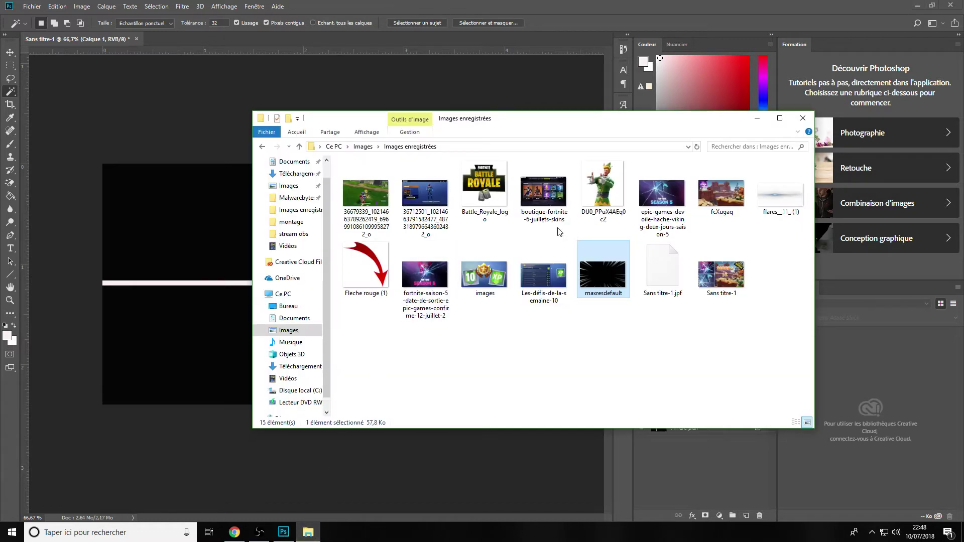
click(443, 284)
drag(443, 284, 201, 222)
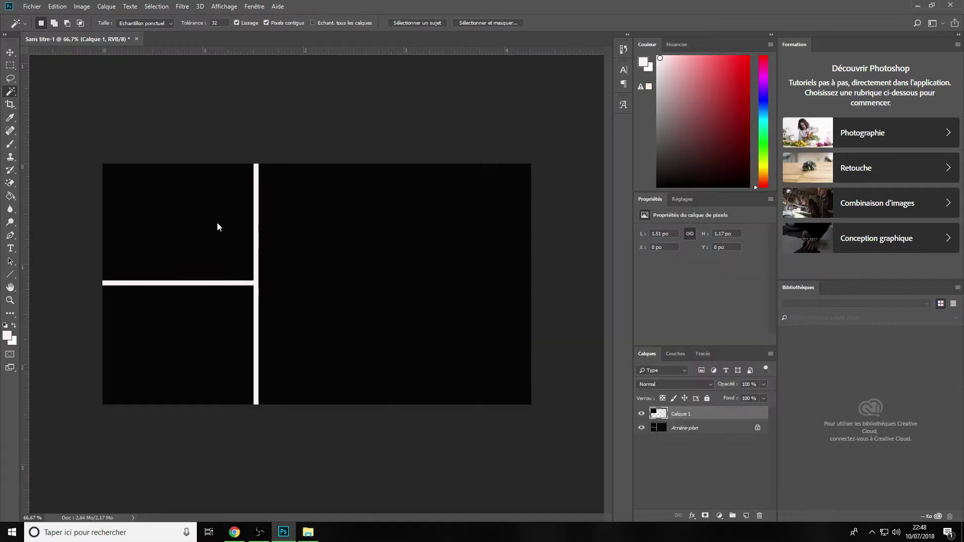
drag(342, 279, 219, 261)
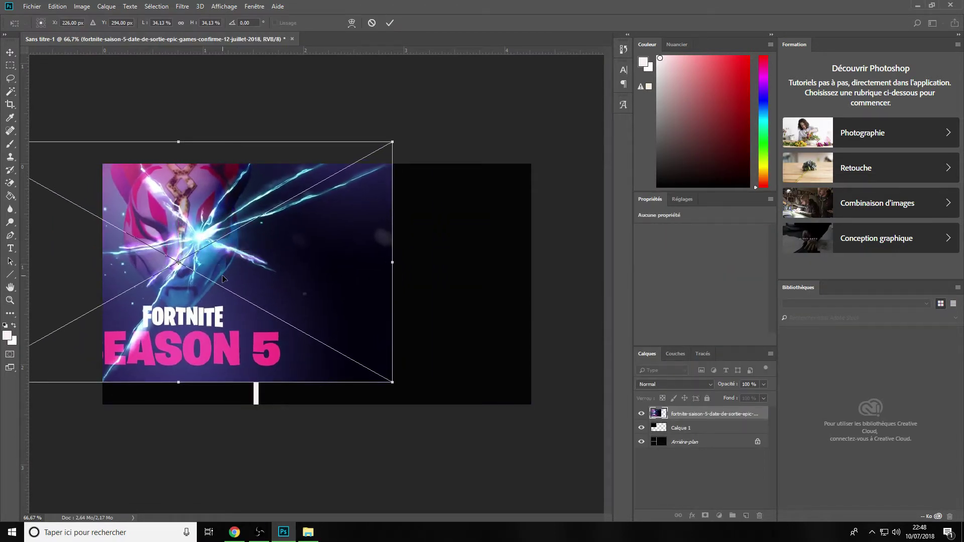
right_click(175, 217)
key(Escape)
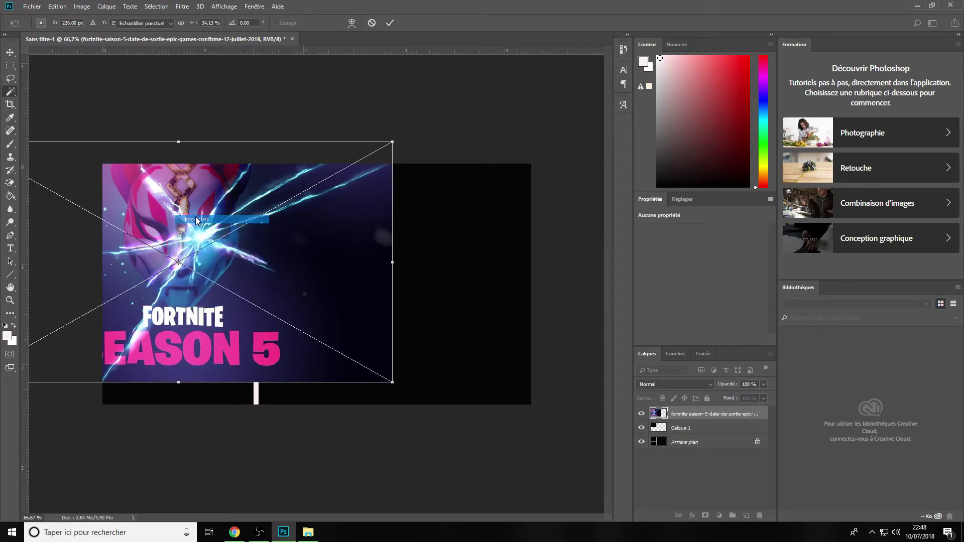
key(Return)
key(w)
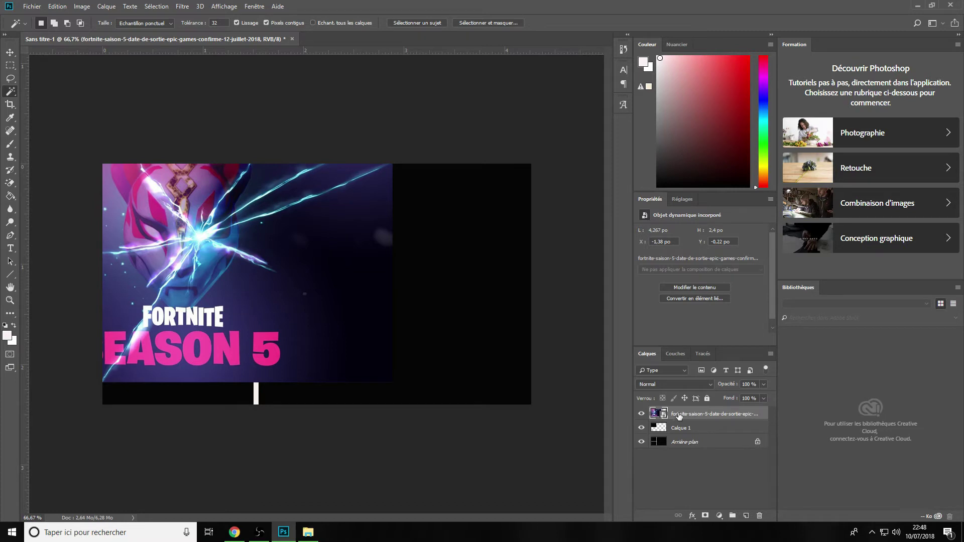
right_click(673, 418)
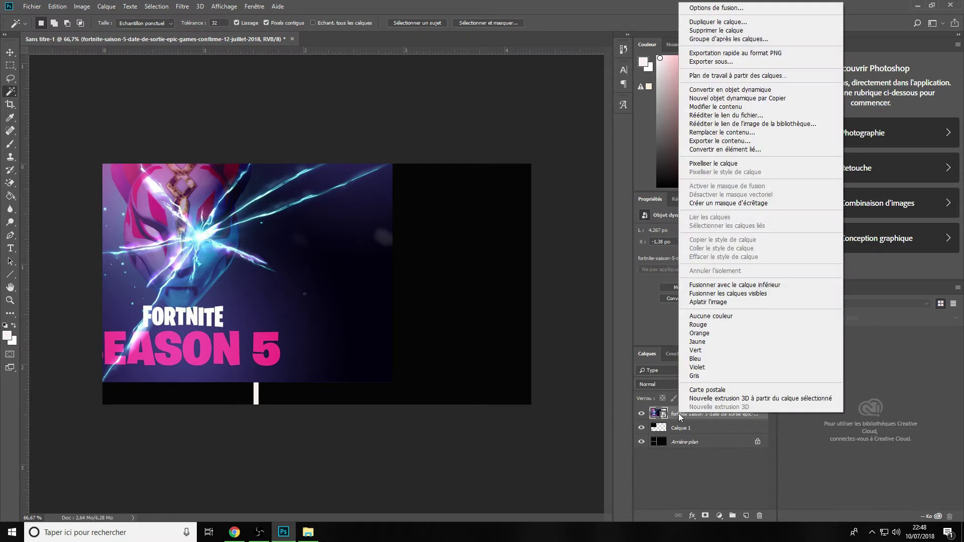
click(737, 208)
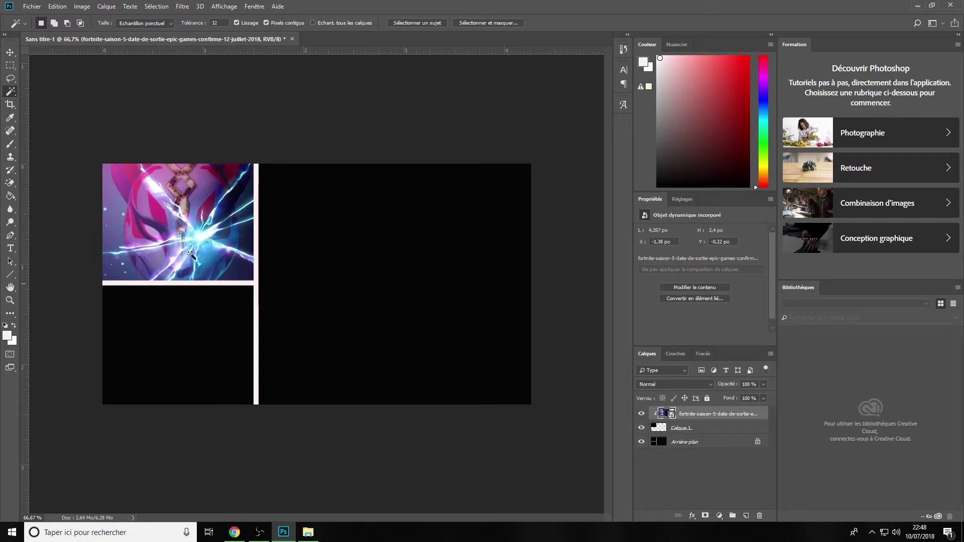
Scale the clipped Fortnite image down to about 3.81 x 2.15 in and reposition it within the upper-left panel.
key(ctrl+t)
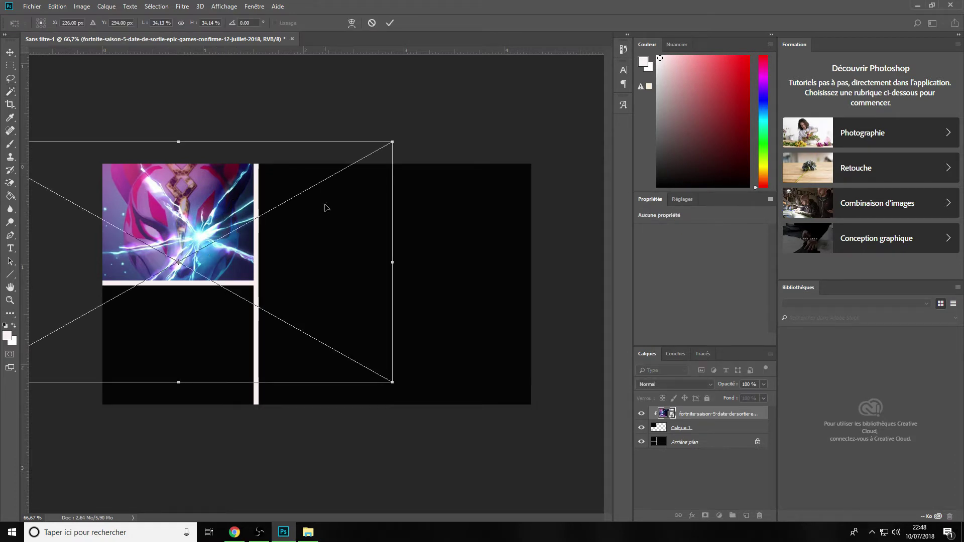
mouse_move(313, 339)
mouse_down()
mouse_move(313, 307)
mouse_move(308, 334)
mouse_up()
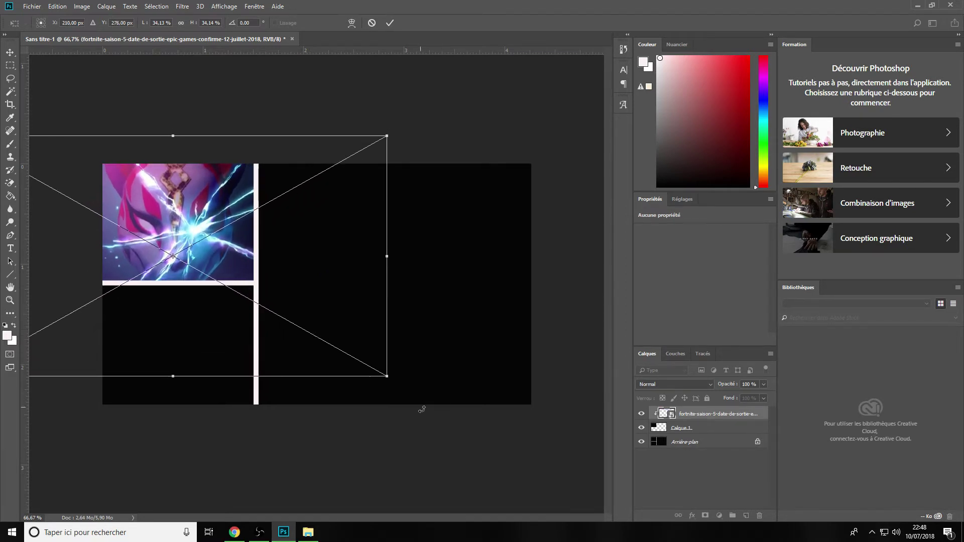
drag(388, 376, 351, 356)
drag(315, 303, 327, 312)
right_click(174, 243)
key(Return)
key(w)
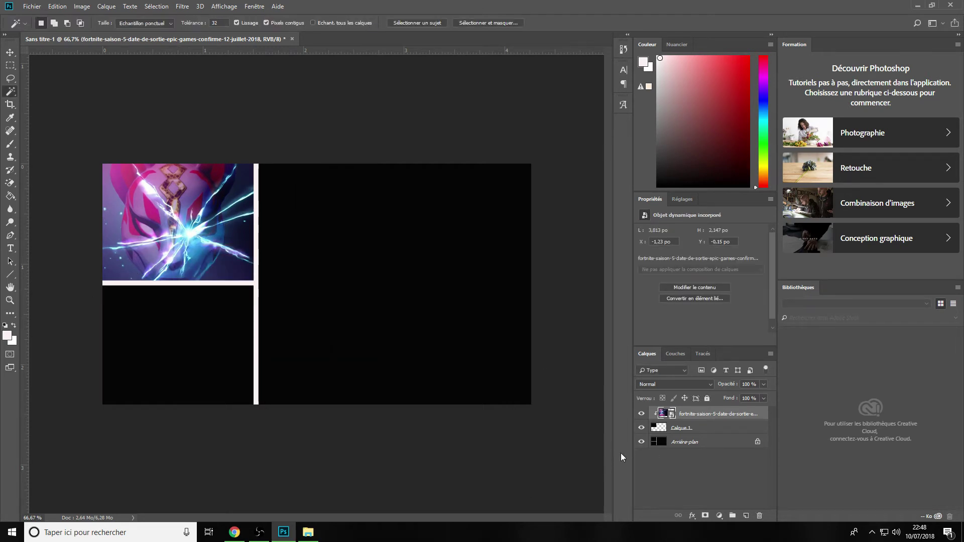
Select the lower-left black panel on the background layer with the Magic Wand and copy it to a new layer.
click(690, 445)
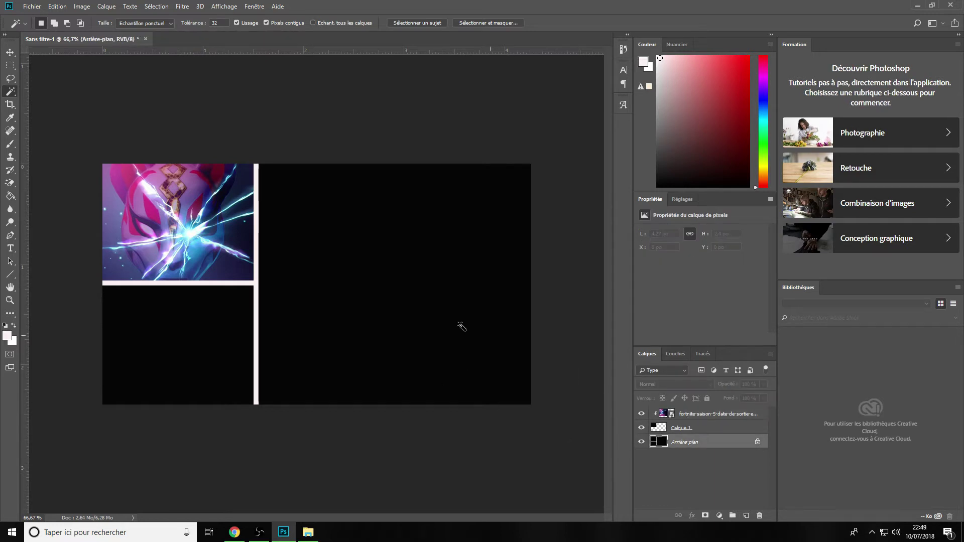
click(188, 350)
right_click(156, 349)
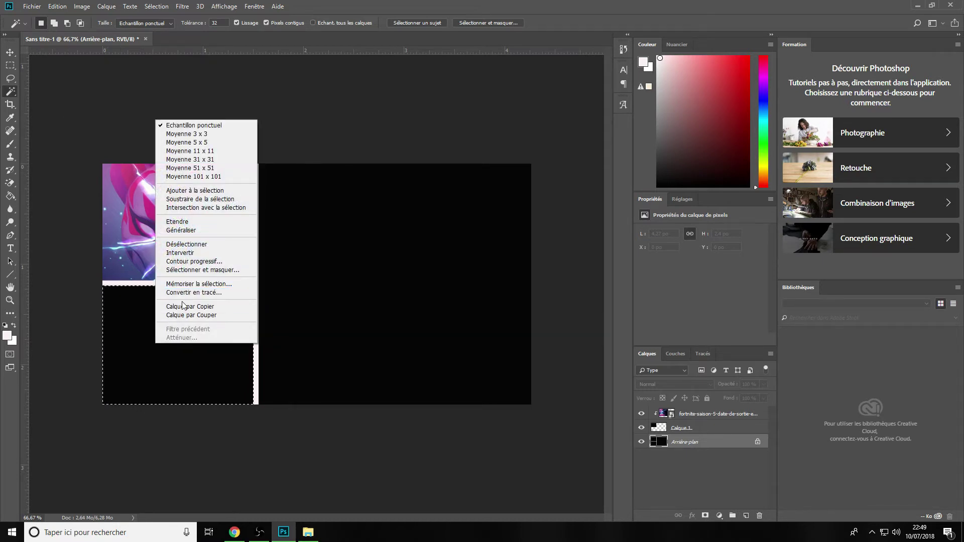
click(184, 308)
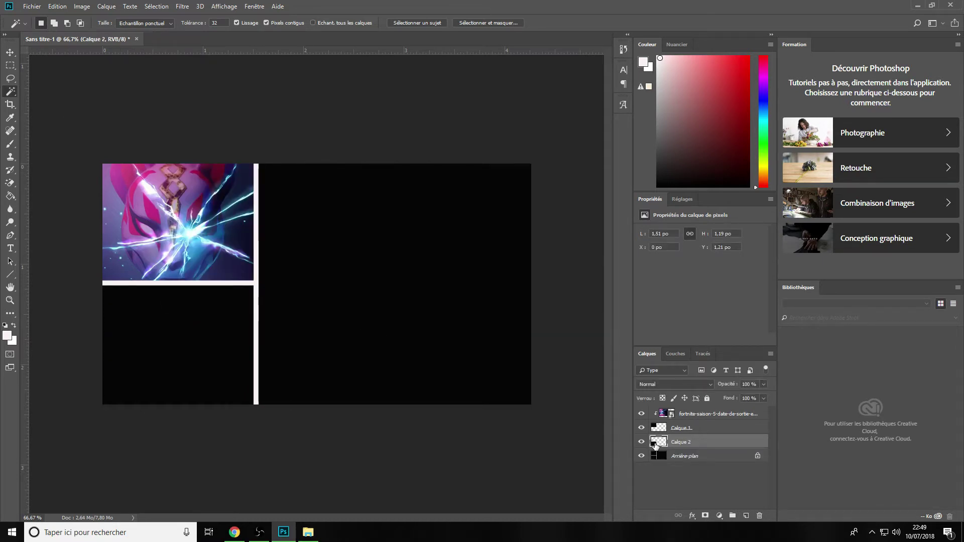
Place the epic-games-devoile-hache-viking image over the lower-left panel and rotate it about -9.2°.
click(308, 531)
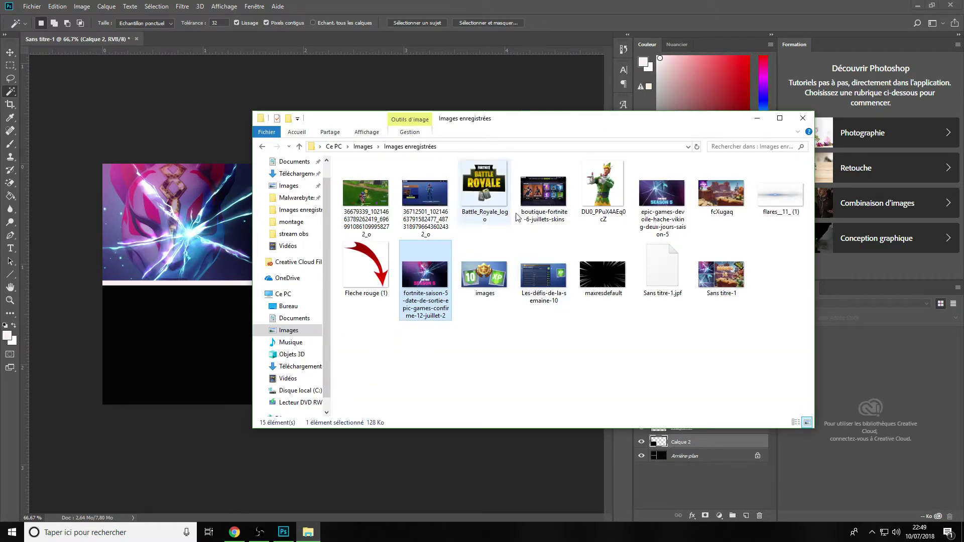
drag(662, 198, 213, 333)
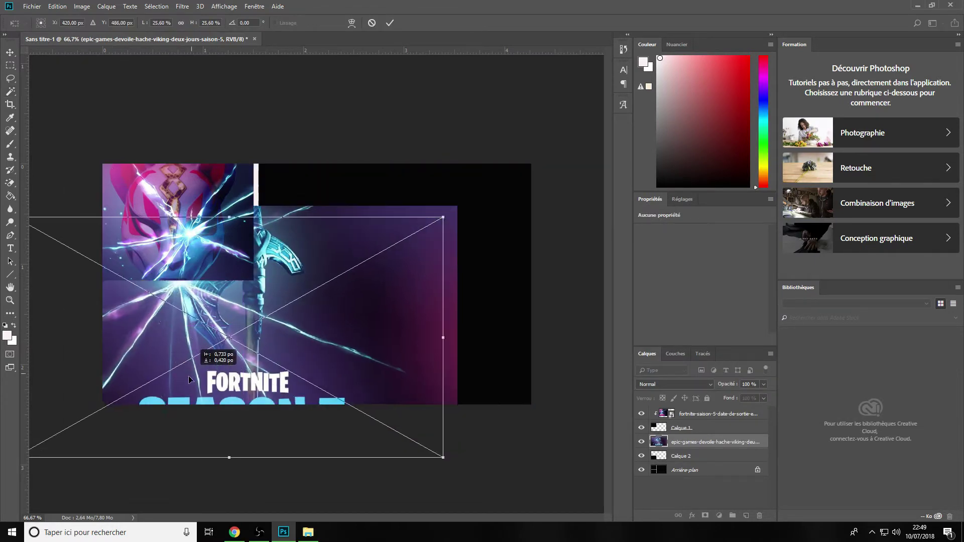
drag(191, 376, 169, 401)
drag(436, 480, 448, 437)
right_click(177, 323)
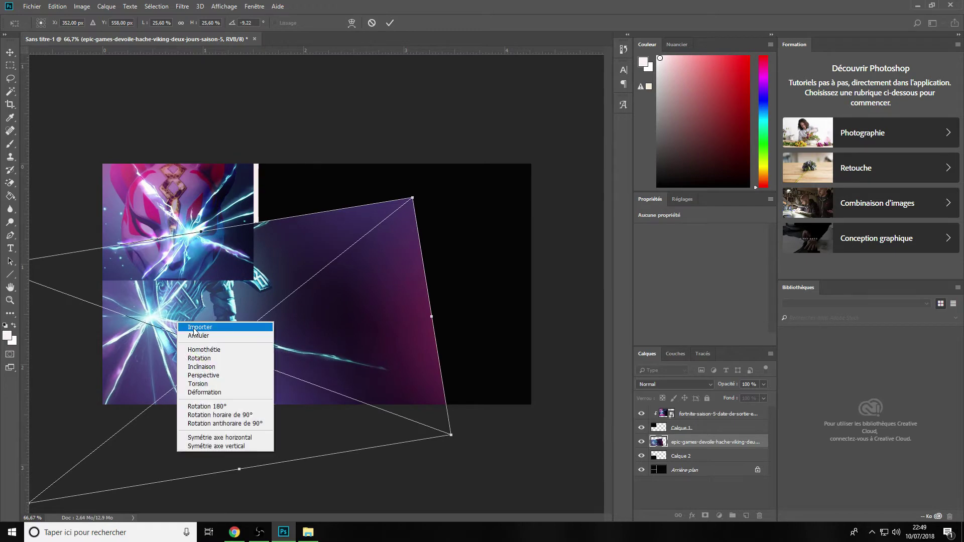
key(w)
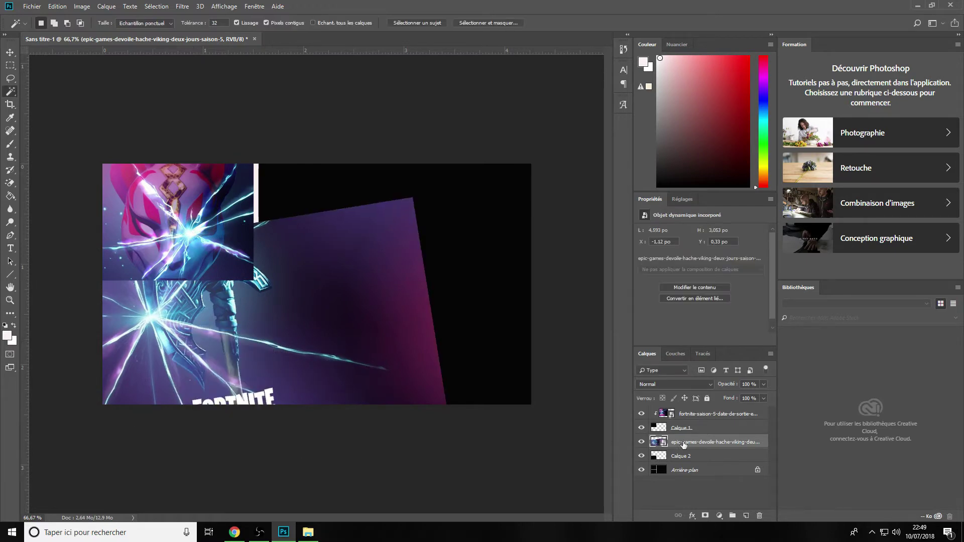
Clip the epic-games-devoile-hache-viking image to the lower-left panel layer, move it down slightly and rotate it to about -24.1°.
right_click(683, 443)
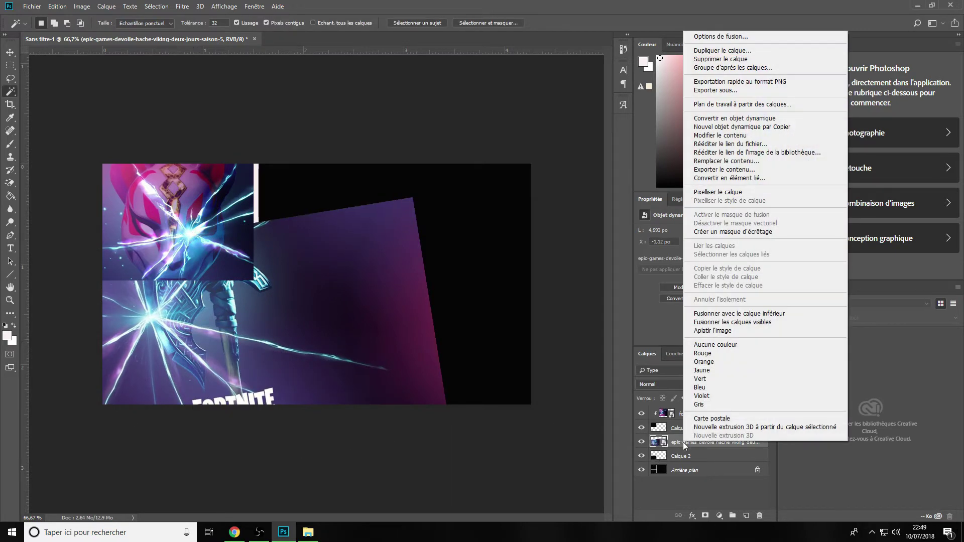
click(751, 233)
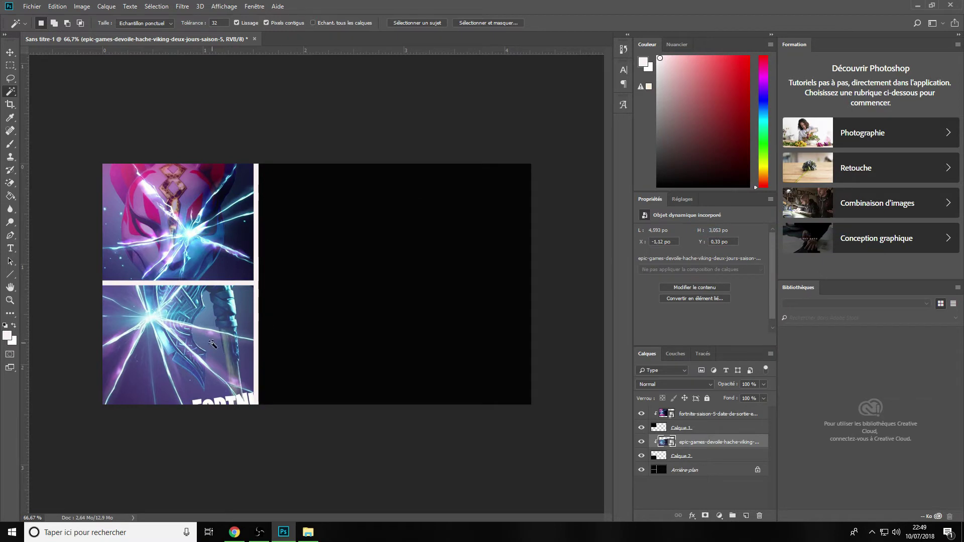
key(ctrl+t)
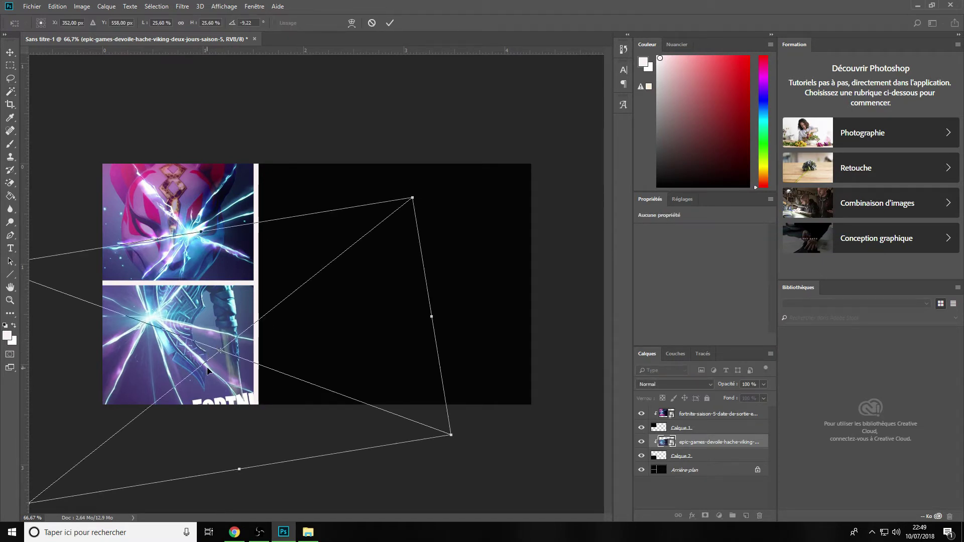
drag(207, 370, 208, 395)
drag(468, 447, 474, 394)
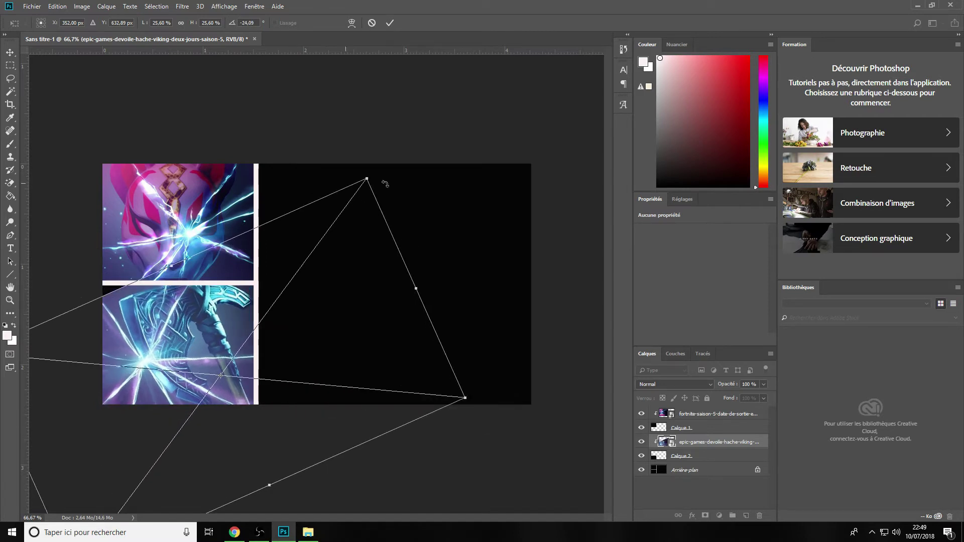
Enlarge the clipped viking axe image to about 5.27 x 4.42 in and reposition it to fill the lower-left panel.
drag(366, 179, 382, 156)
drag(316, 296, 296, 336)
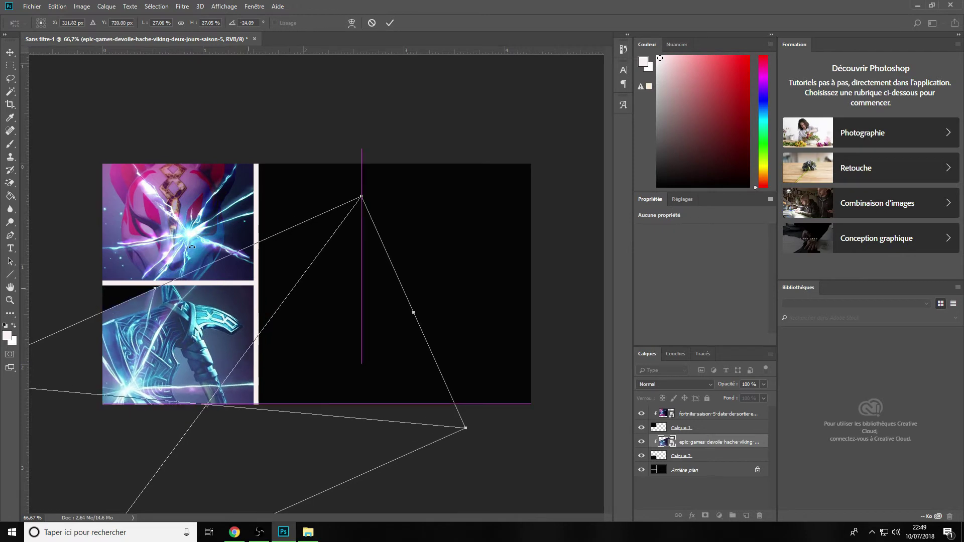
drag(155, 288, 143, 263)
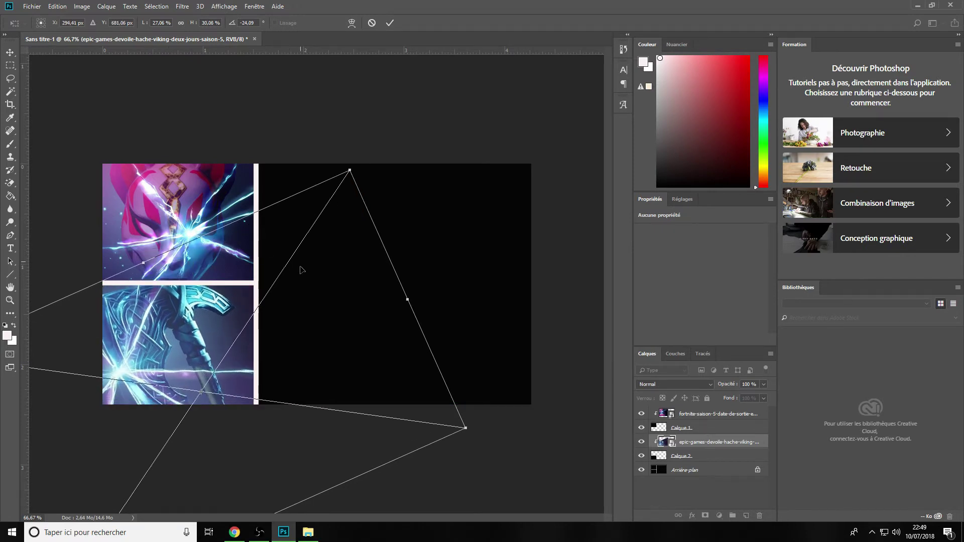
right_click(155, 330)
click(182, 334)
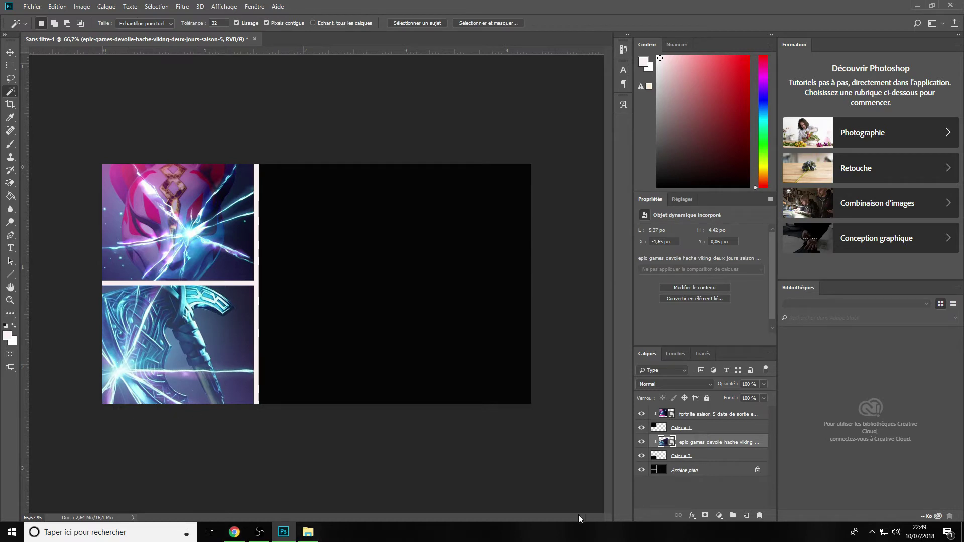
Select the large right black panel on the background layer with the Magic Wand and copy it to a new layer.
click(685, 470)
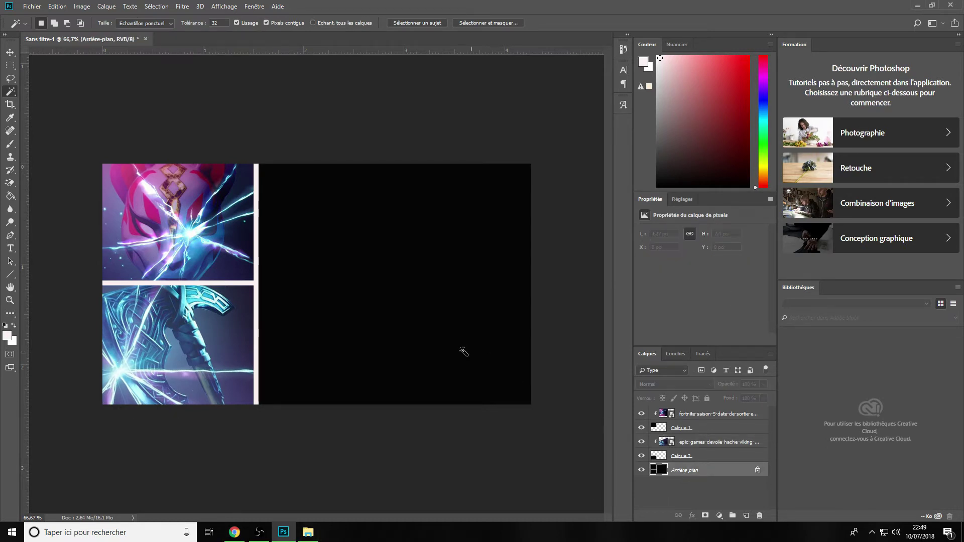
click(307, 537)
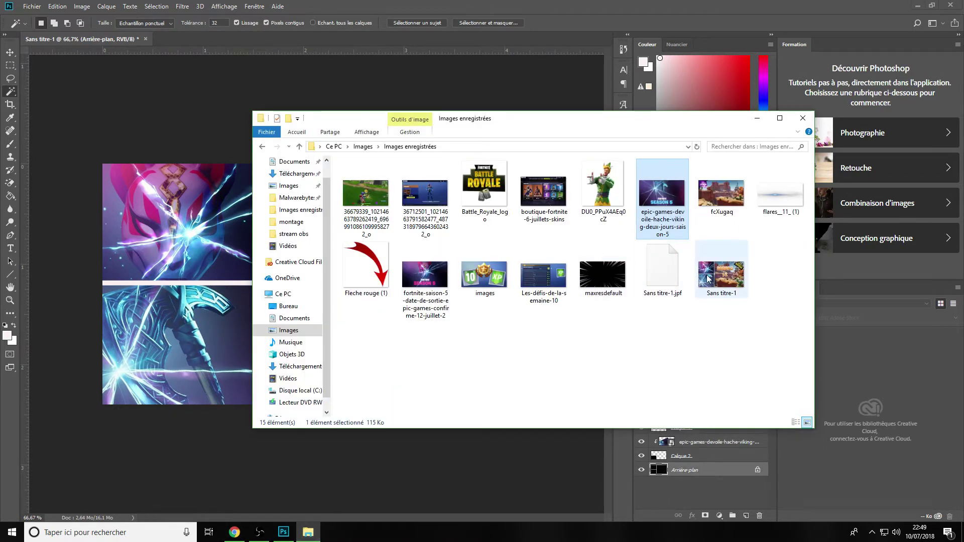
click(201, 327)
click(363, 257)
right_click(360, 267)
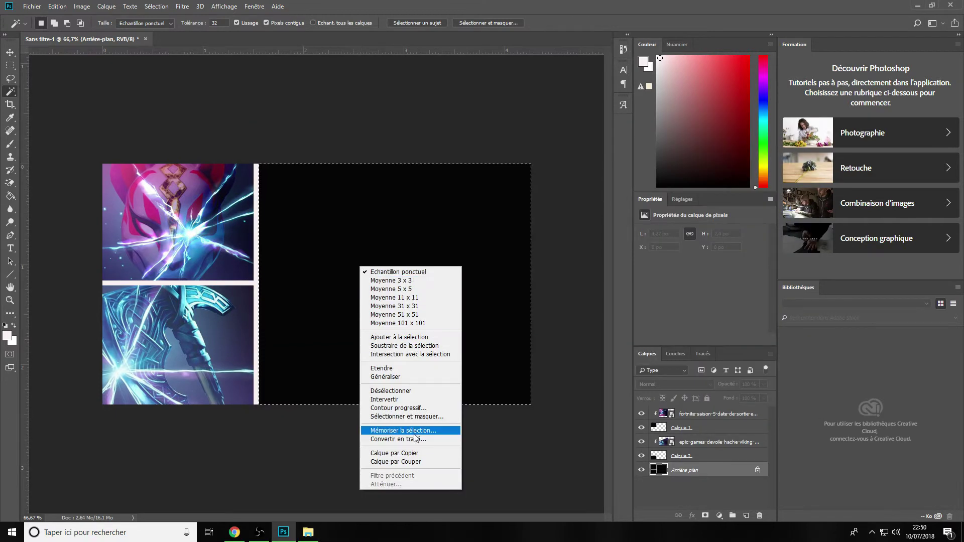
click(409, 453)
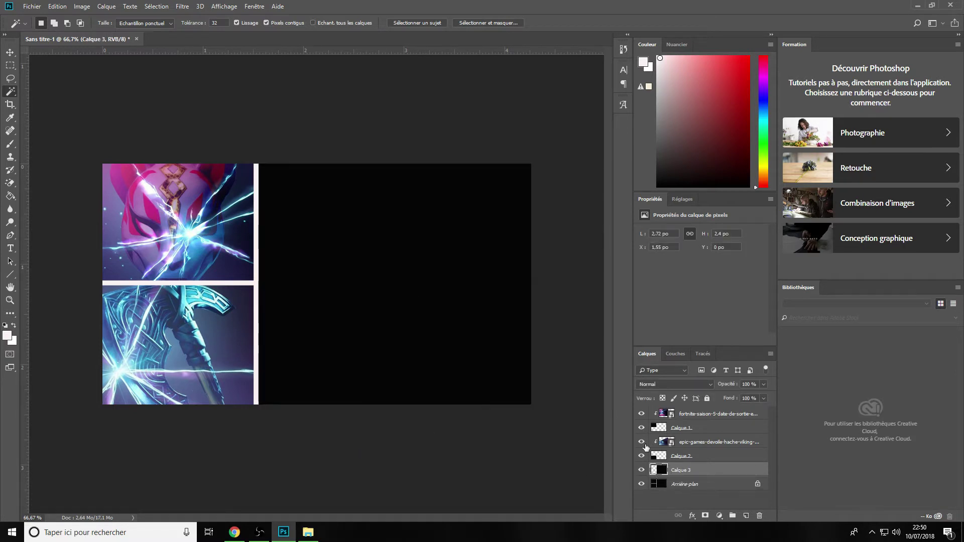
Place the fcXugaq image from the Images enregistrées folder over the right panel and clip it to the copied panel layer.
click(308, 533)
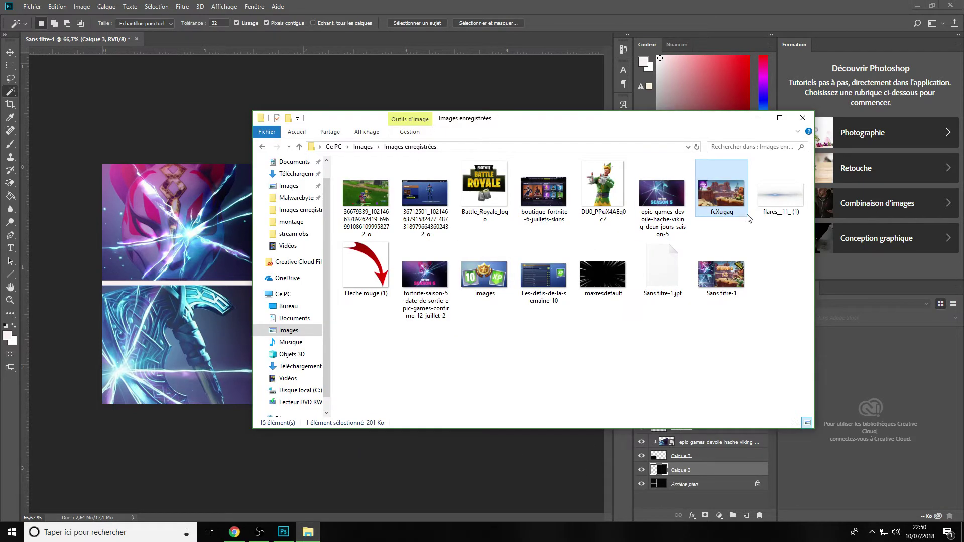
drag(724, 203, 260, 303)
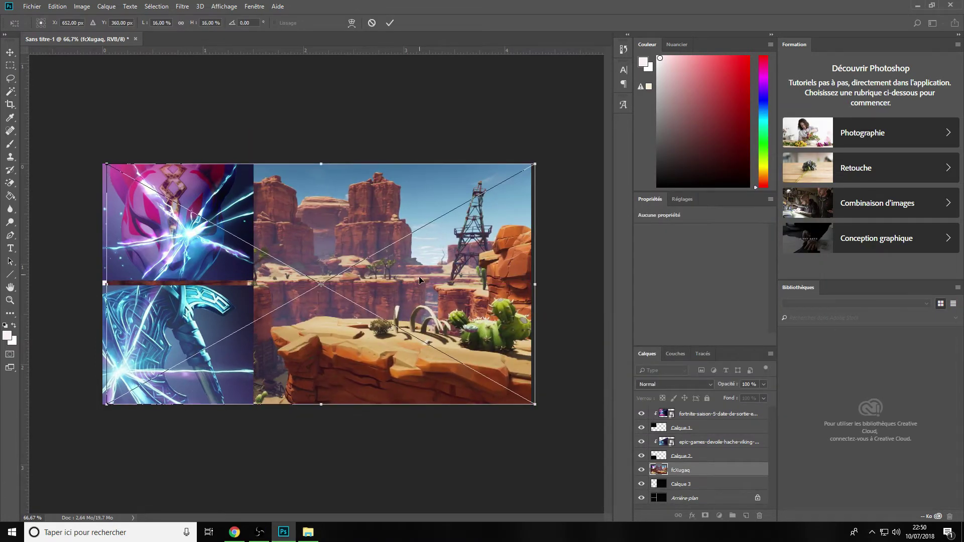
right_click(373, 310)
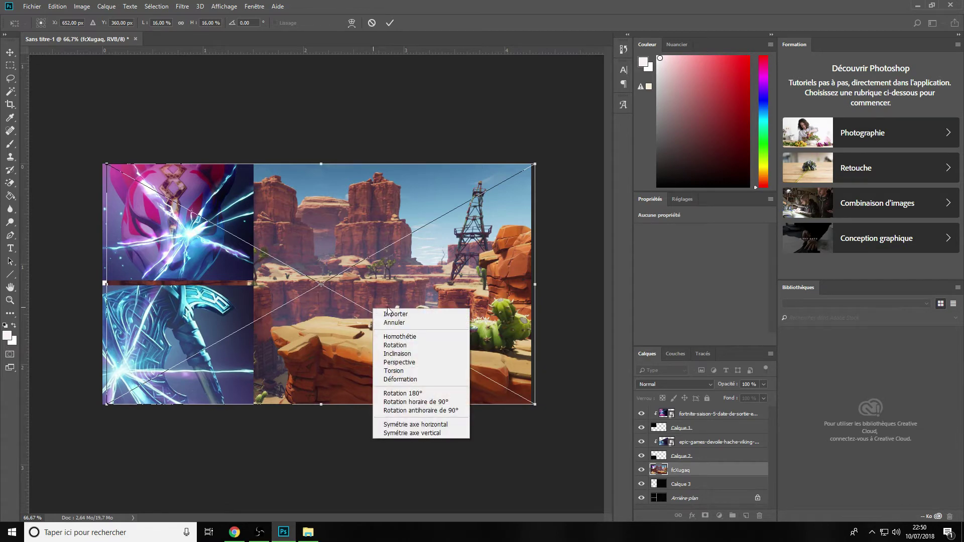
click(400, 315)
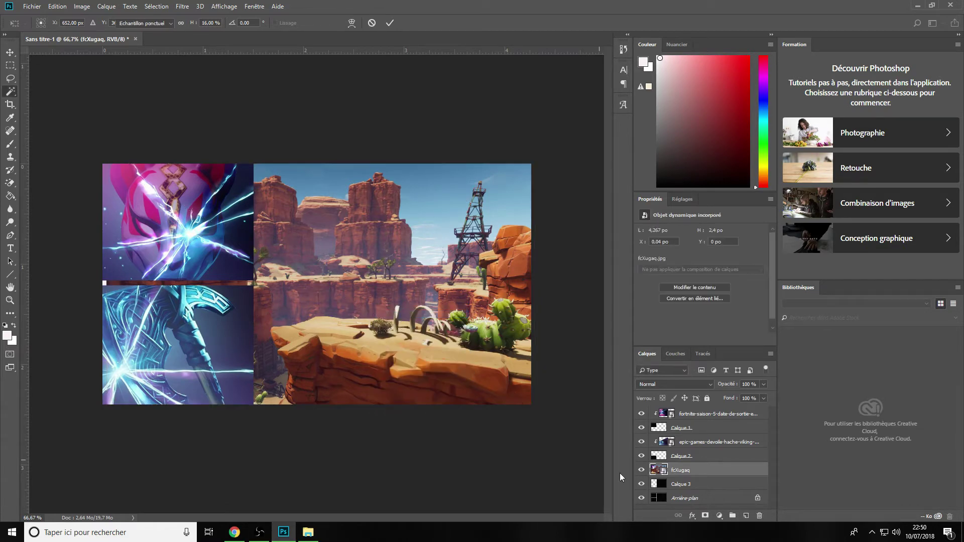
right_click(690, 471)
click(730, 263)
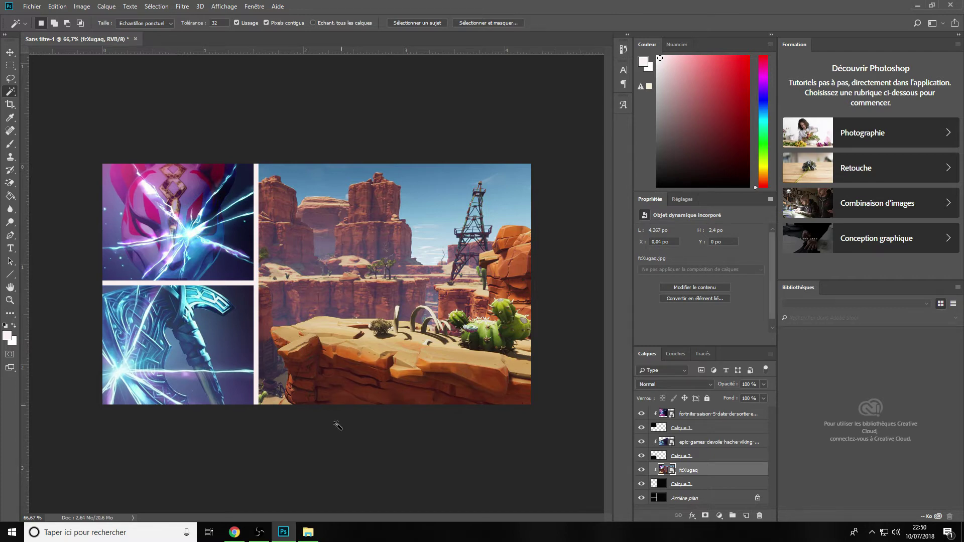
Place the Battle_Royale_logo image, rotate it about 30.3° and move it over the right panel.
click(311, 535)
drag(721, 188, 323, 303)
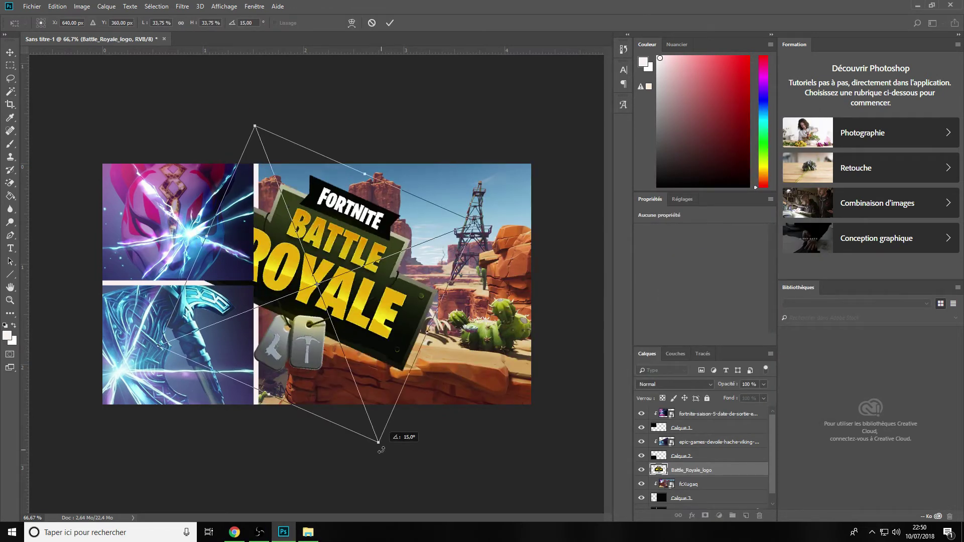
drag(379, 445, 371, 449)
drag(417, 281, 459, 241)
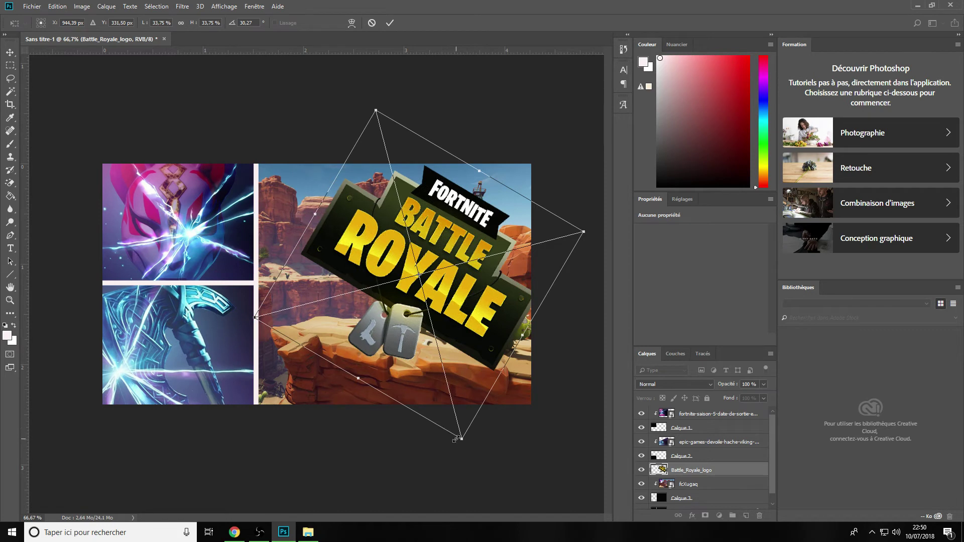
Shrink the Battle Royale logo to about 0.93 x 0.70 in and position it in the upper-right corner of the thumbnail.
drag(462, 438, 486, 216)
right_click(485, 216)
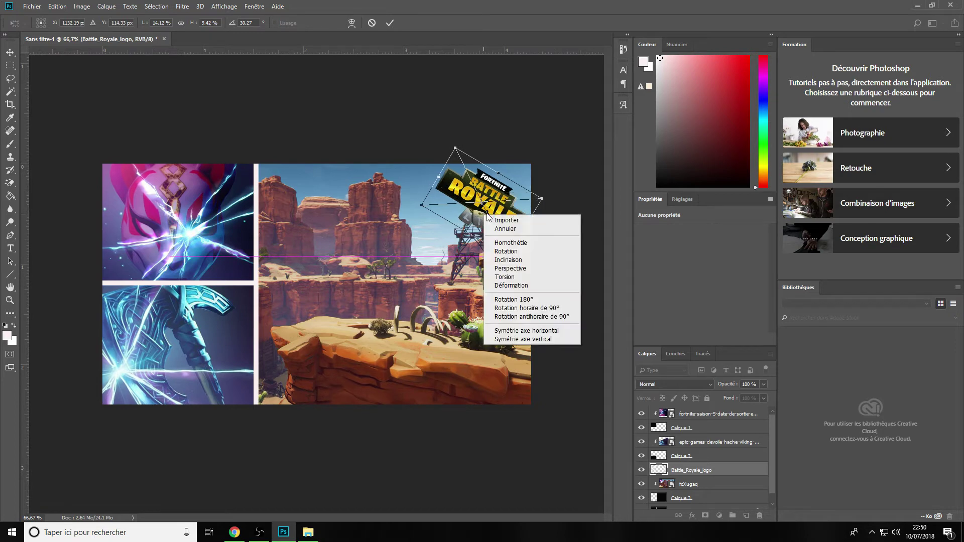
click(493, 221)
key(w)
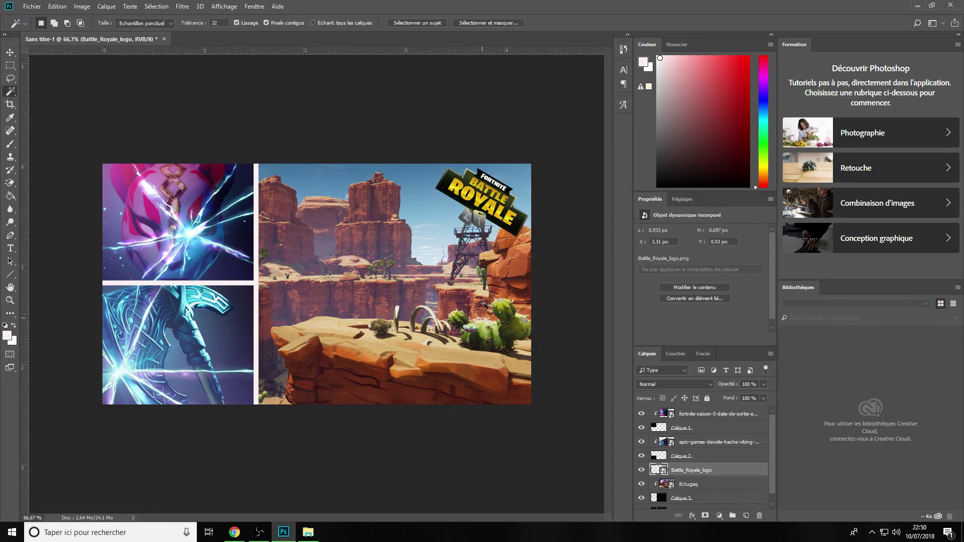
Place the DU0_PPuX4AEq0cZ character image, rotate it about 9.9° and move it to the lower right of the canyon panel.
click(308, 532)
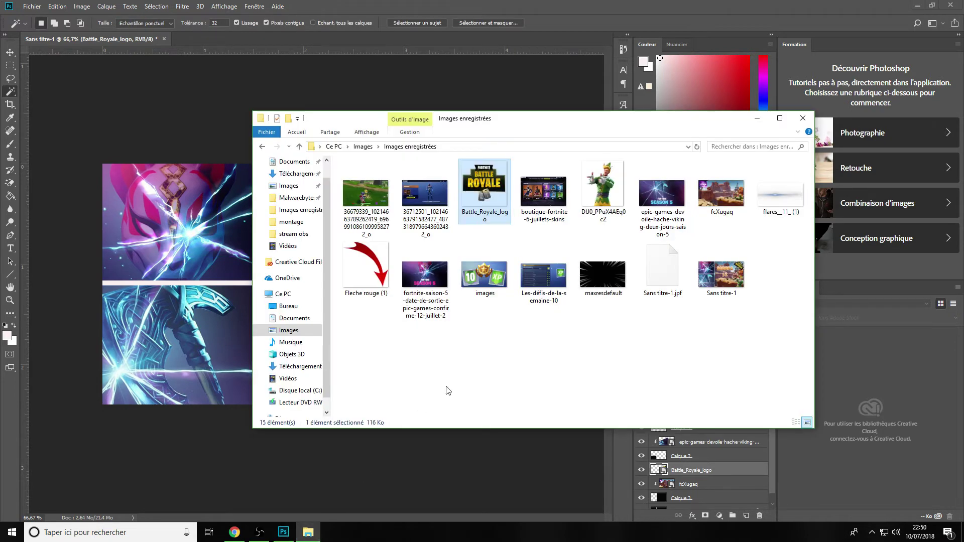
click(616, 183)
click(226, 314)
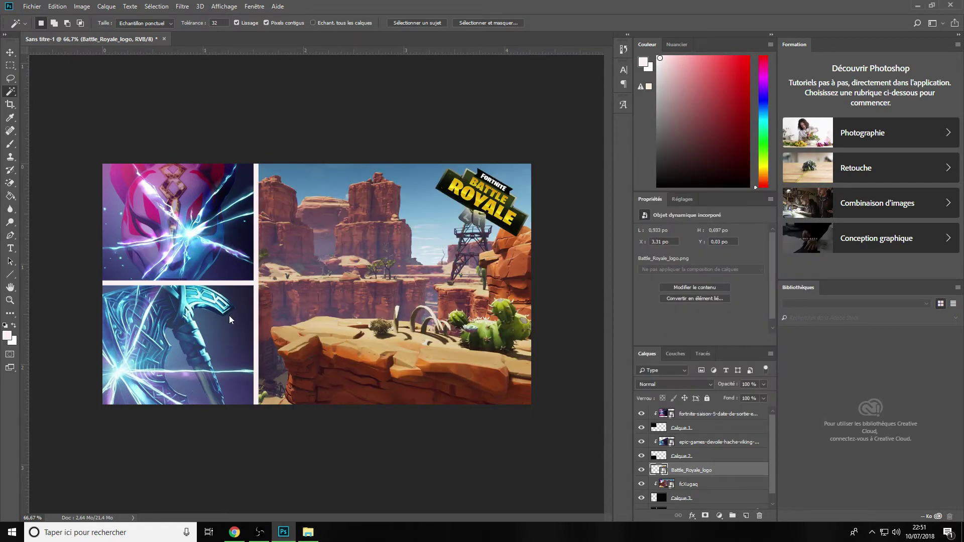
drag(229, 315, 399, 345)
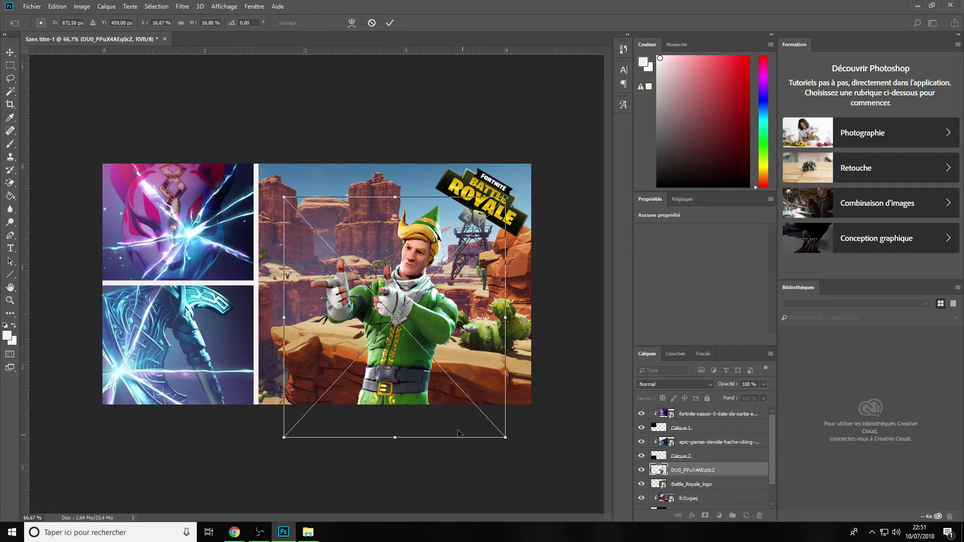
drag(506, 445, 490, 454)
drag(459, 370, 506, 419)
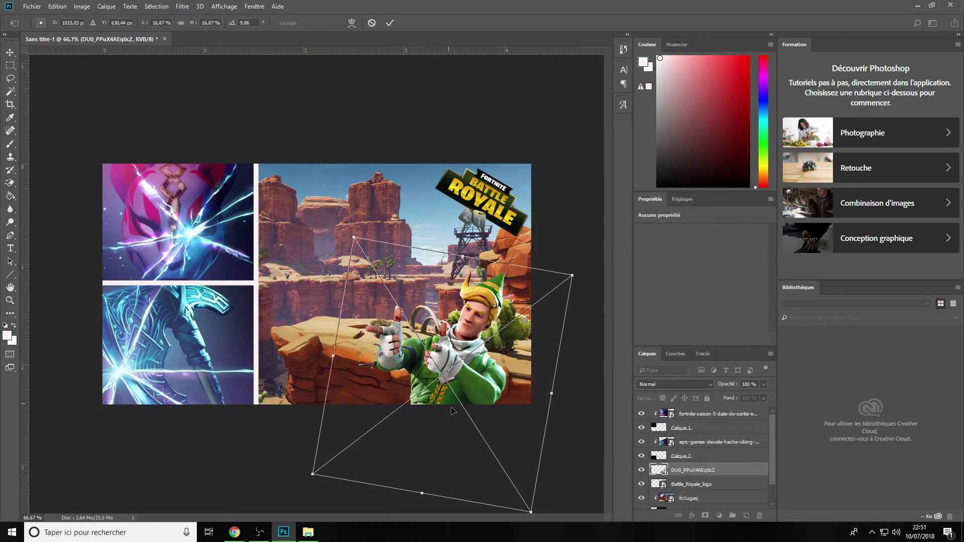
Scale the green elf character down to about 1.02 x 1.64 in and fit it into the thumbnail's lower-right corner.
drag(530, 510, 512, 483)
drag(504, 346, 510, 339)
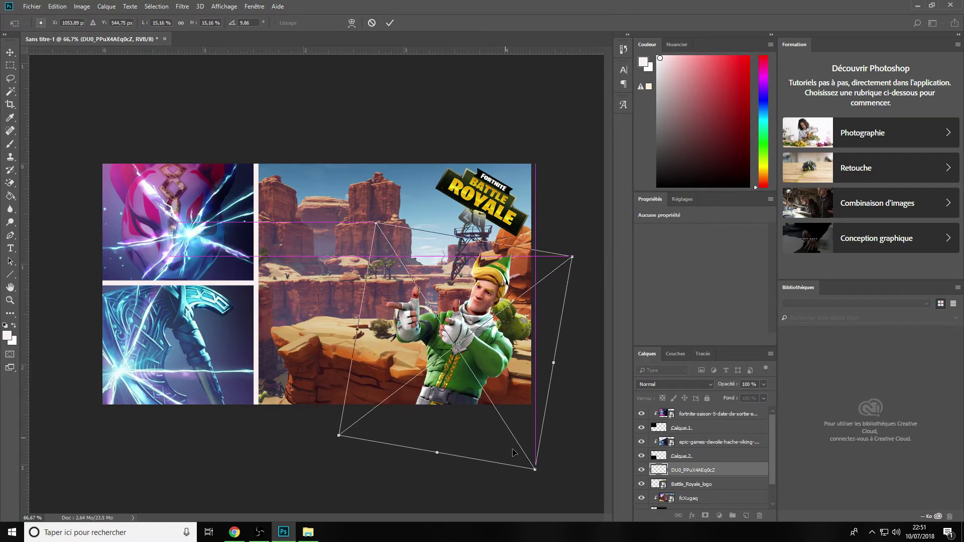
drag(535, 469, 498, 415)
drag(464, 352, 496, 393)
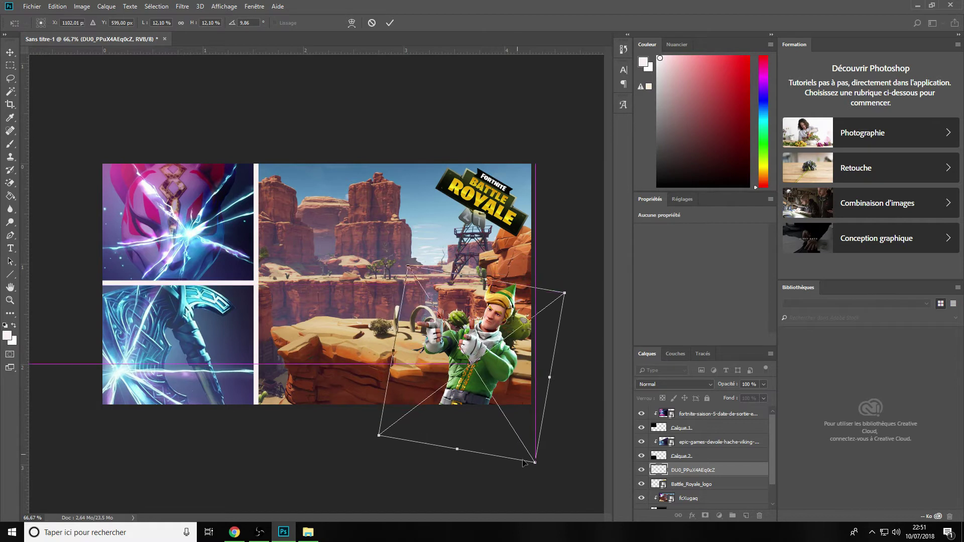
drag(534, 462, 519, 429)
drag(508, 377, 522, 390)
right_click(487, 374)
key(Return)
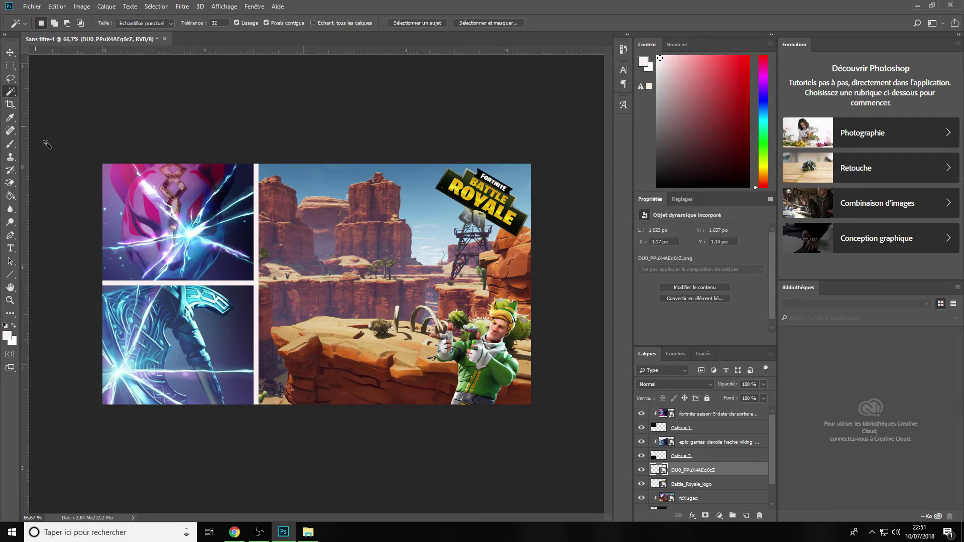
Add the white text "saison 5" in Impact Regular, 30 pt, across the upper part of the canyon panel.
click(11, 249)
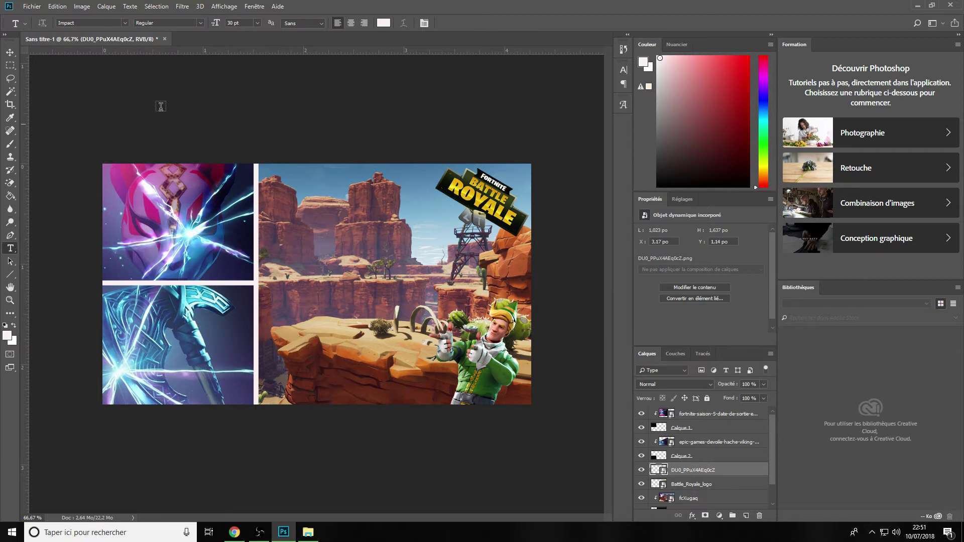
click(257, 23)
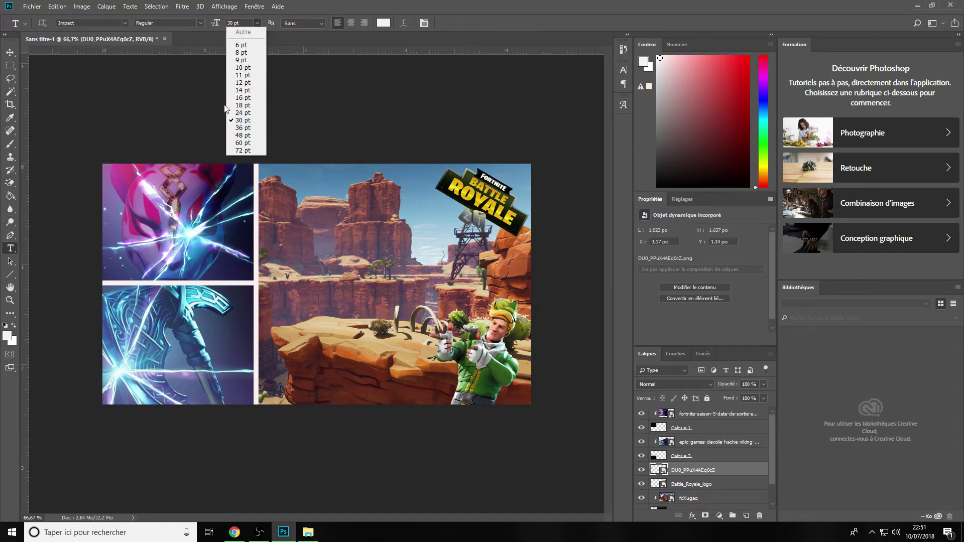
click(289, 255)
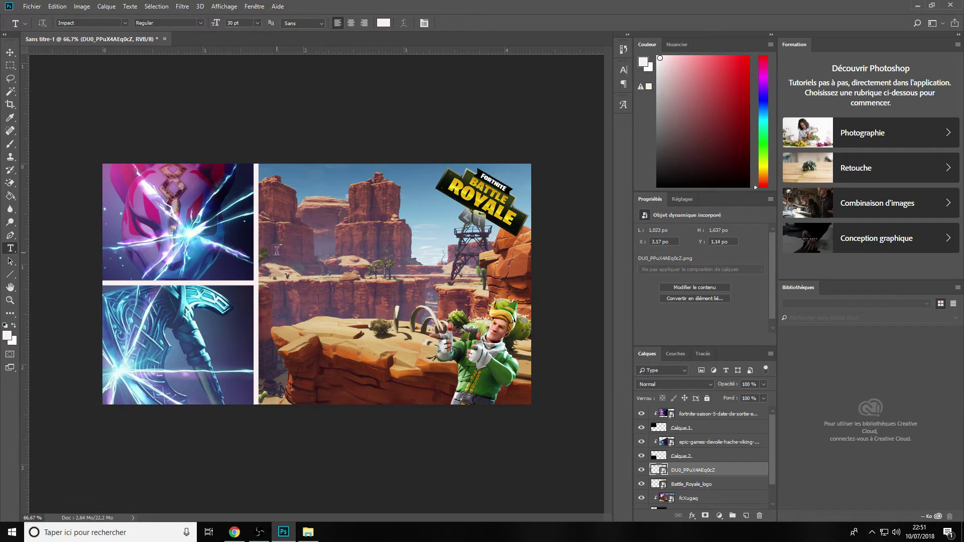
click(283, 255)
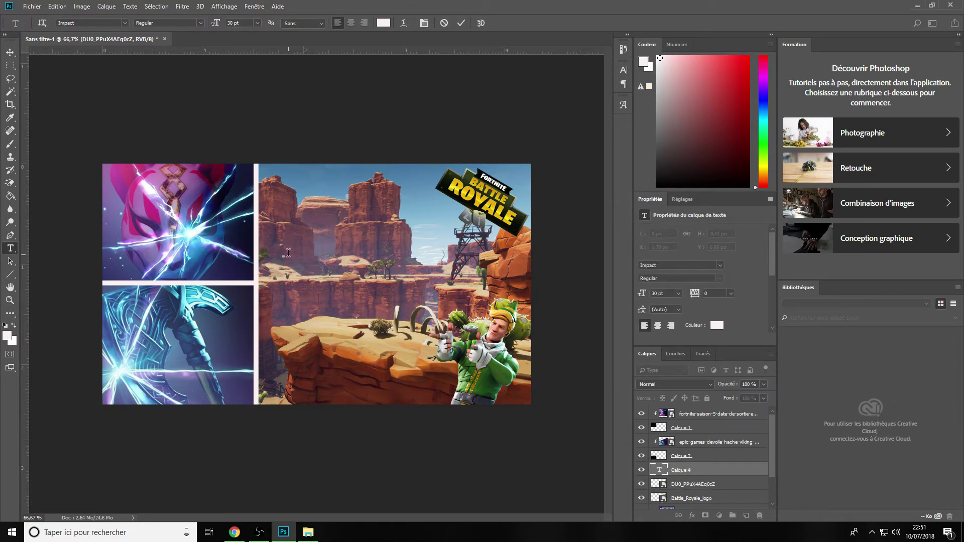
text(sai)
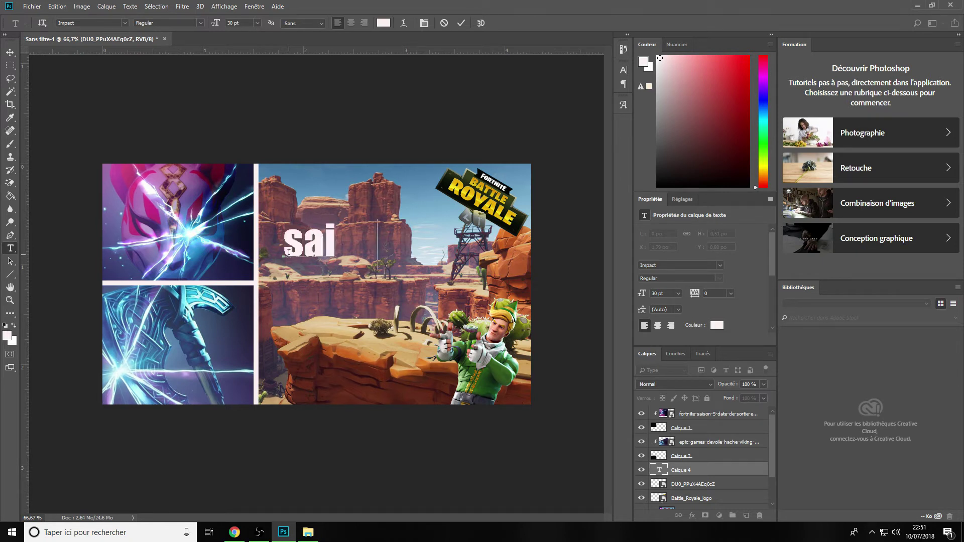
text(son 5)
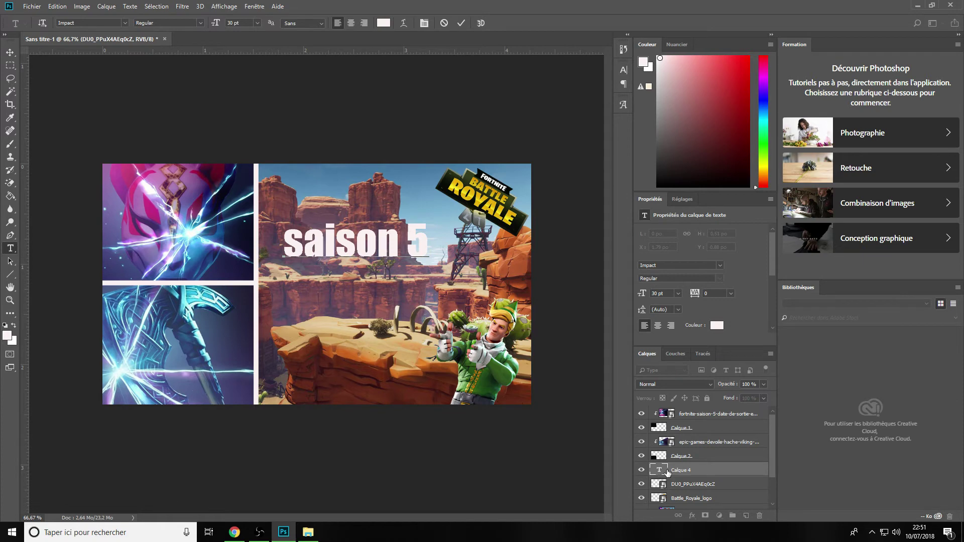
click(675, 471)
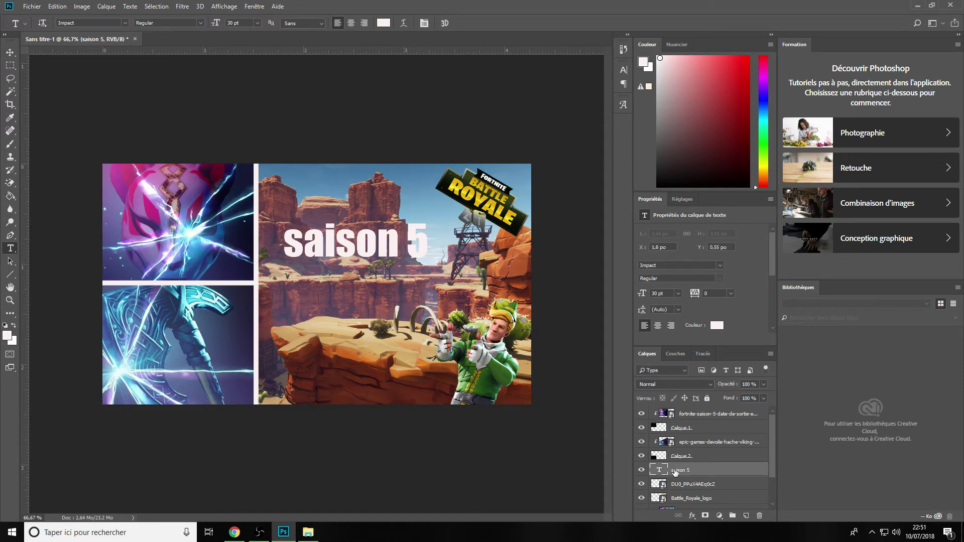
Add an orange linear Gradient Overlay to the "saison 5" text layer.
right_click(675, 472)
click(743, 38)
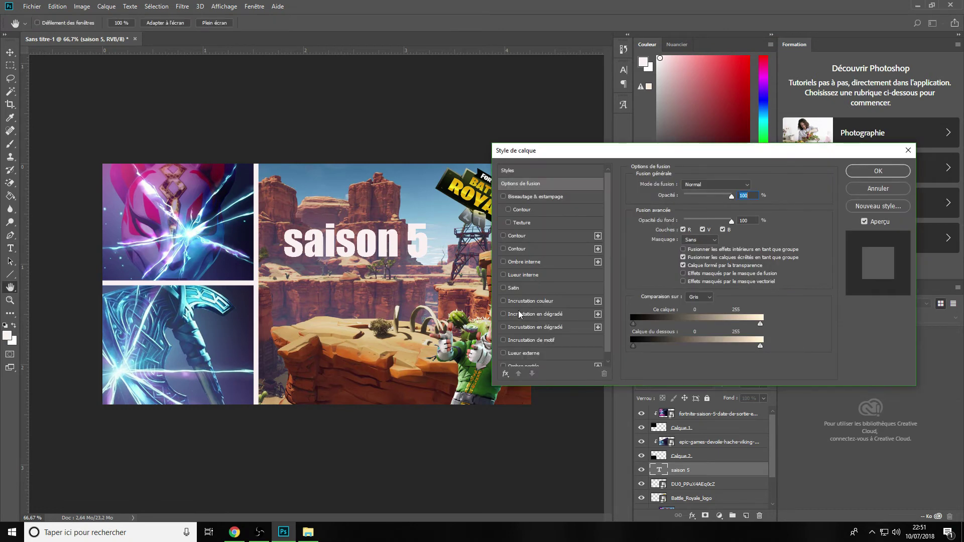
click(503, 313)
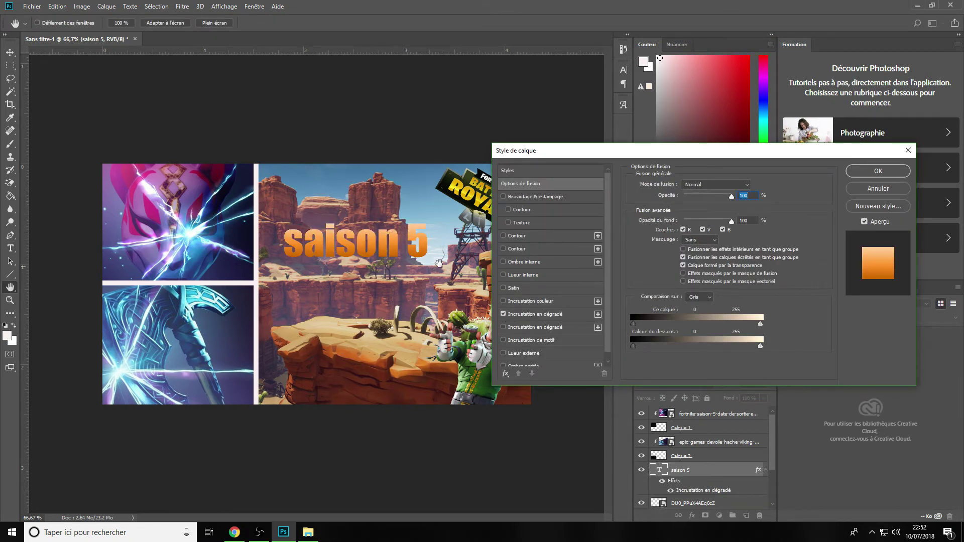
click(522, 313)
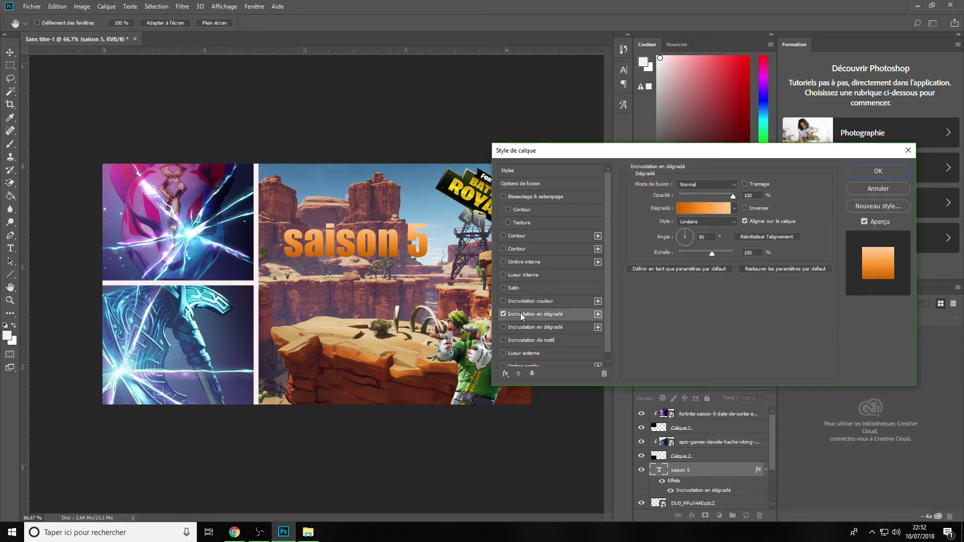
Edit the overlay gradient by placing its middle orange stop at 46% and keeping cc6600 as the start colour.
click(691, 211)
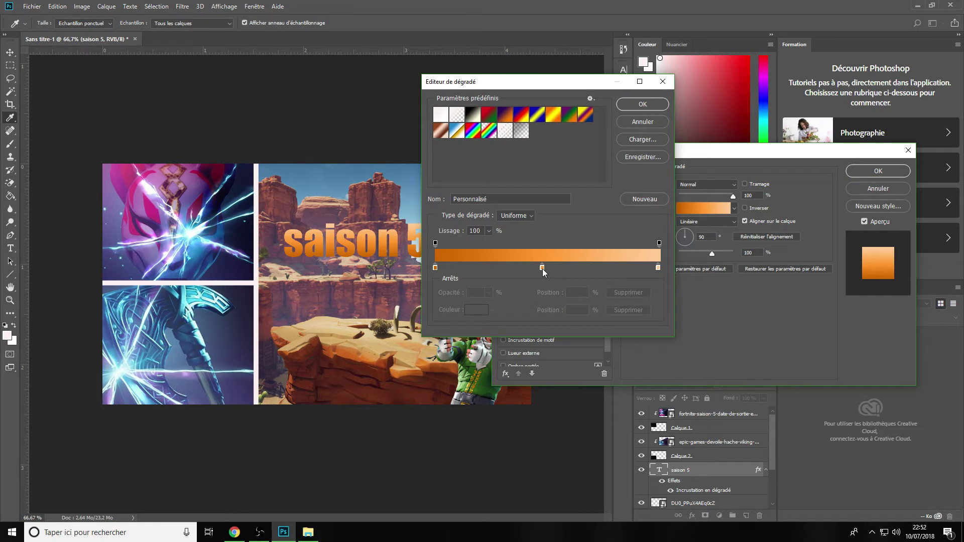
drag(542, 267, 437, 268)
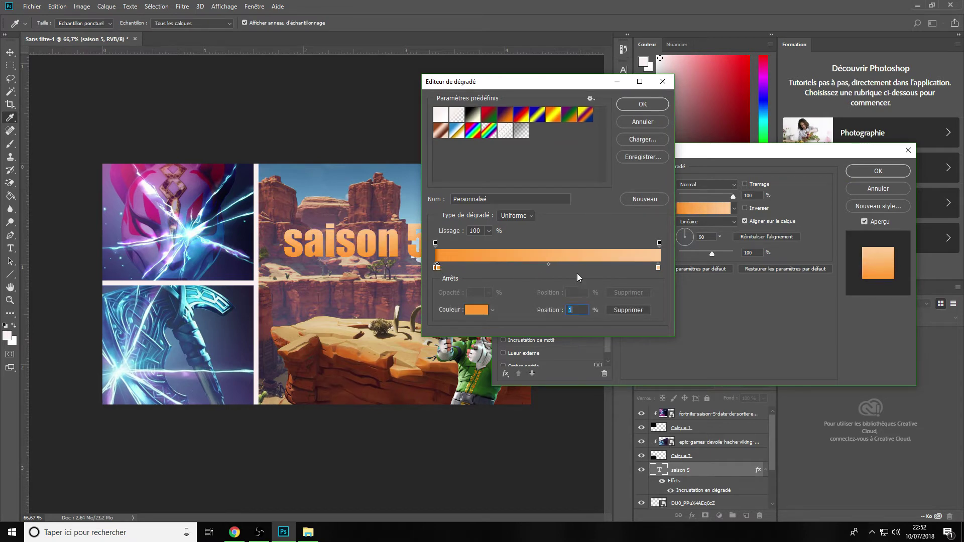
mouse_move(658, 267)
mouse_down()
mouse_move(442, 271)
mouse_move(661, 271)
mouse_up()
drag(439, 268, 540, 272)
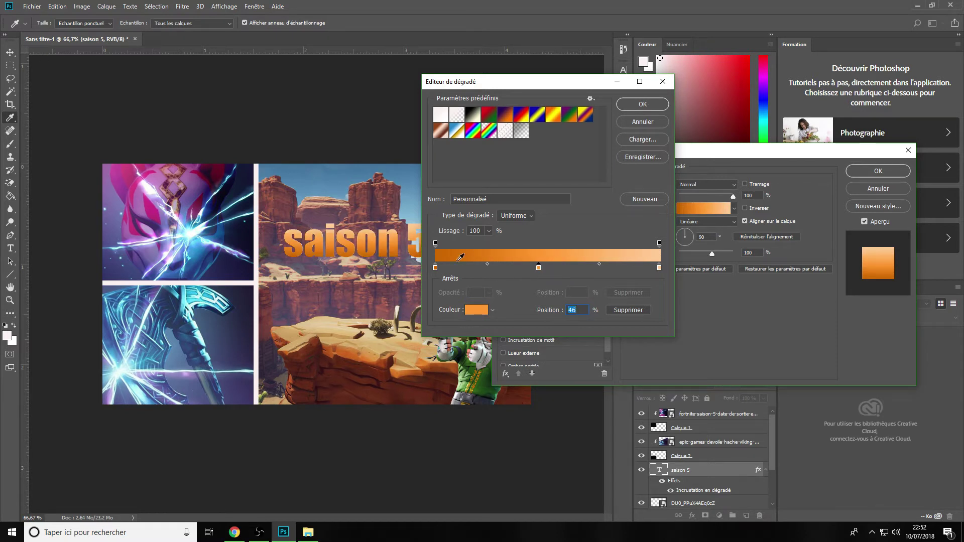
click(435, 269)
click(472, 310)
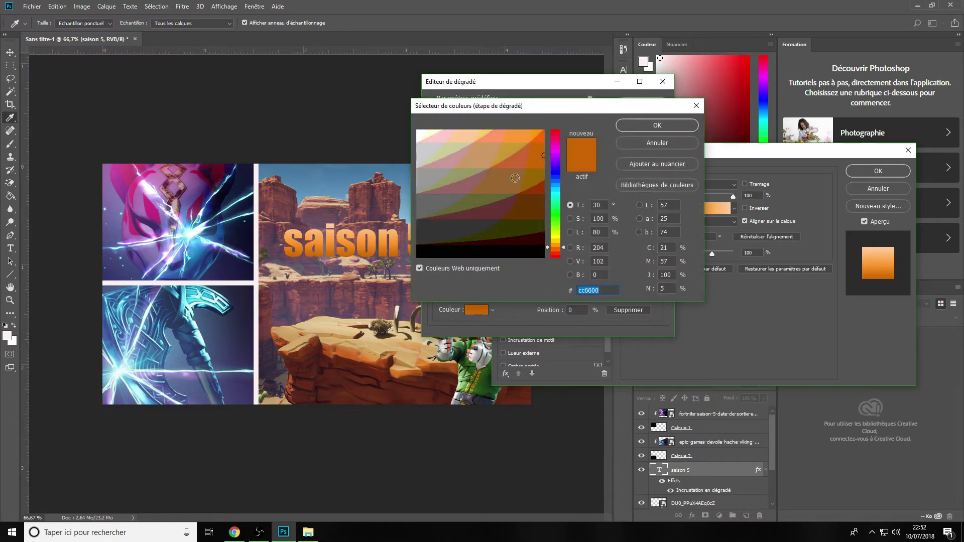
click(650, 125)
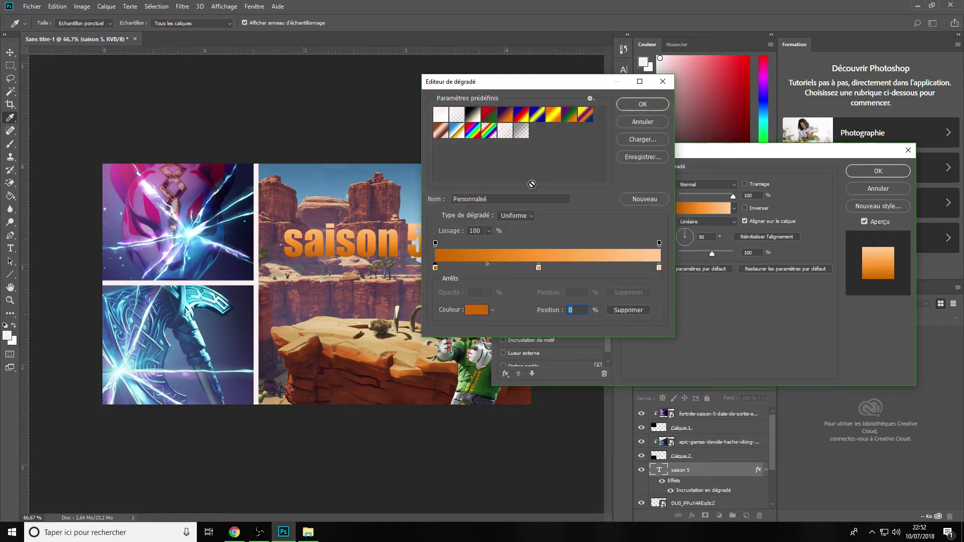
click(631, 106)
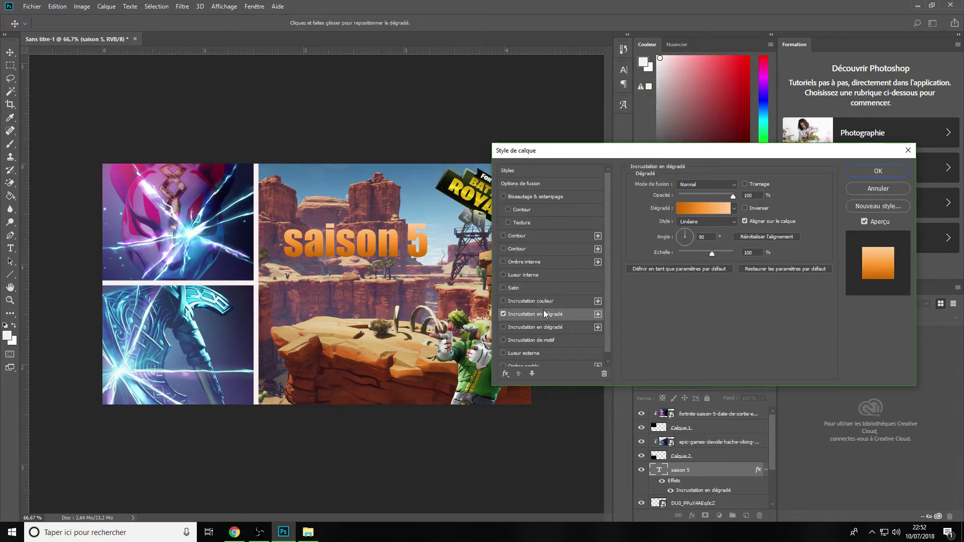
Add a white (ffffff) outside stroke of 6 px to the "saison 5" text and apply the layer style.
click(504, 235)
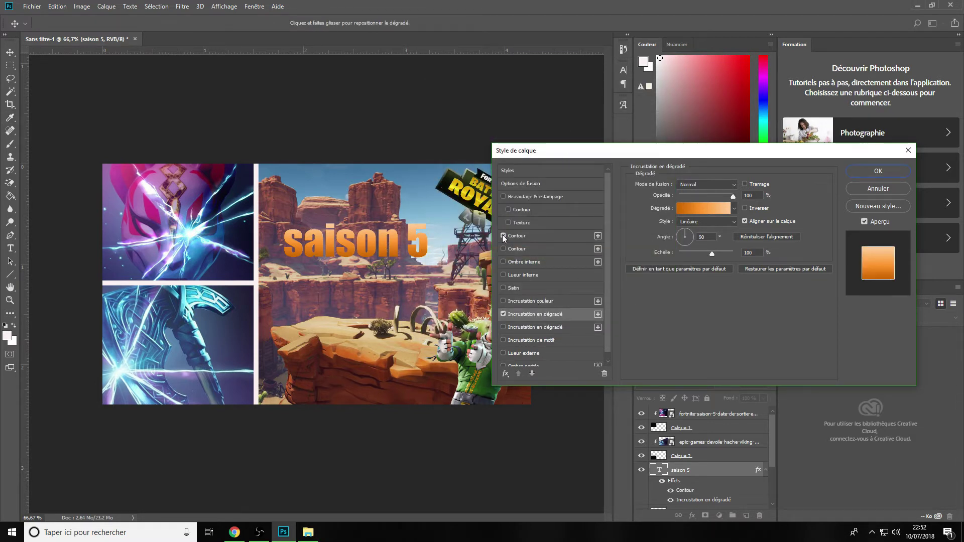
click(516, 236)
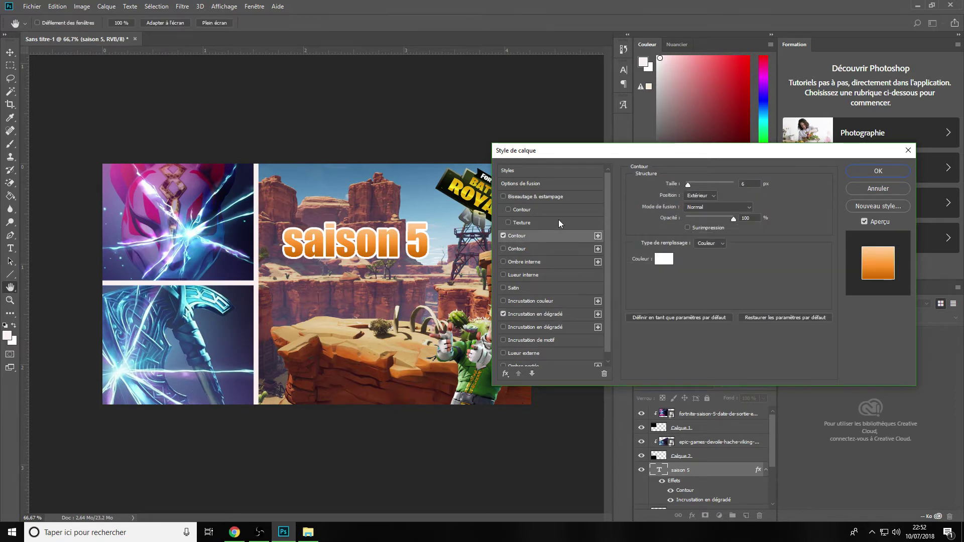
mouse_move(685, 185)
mouse_down()
mouse_move(696, 185)
mouse_move(687, 184)
mouse_up()
click(664, 259)
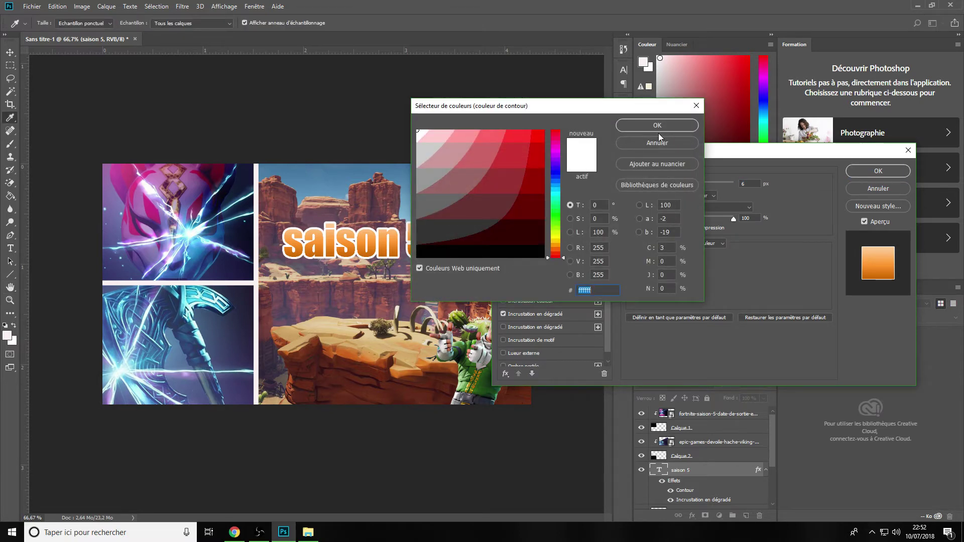
click(673, 129)
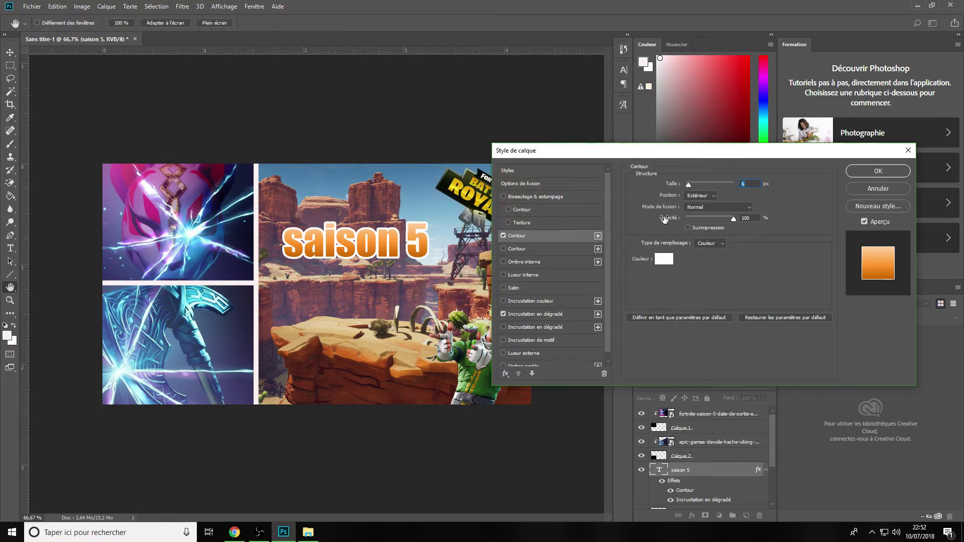
click(879, 173)
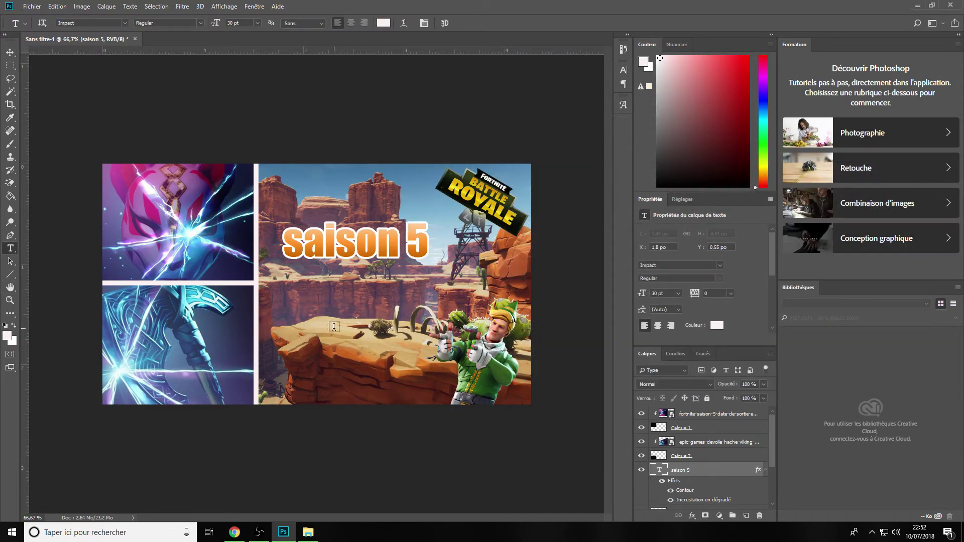
Add the text "j-2" in Impact Regular, 30 pt, just below "saison 5".
click(350, 294)
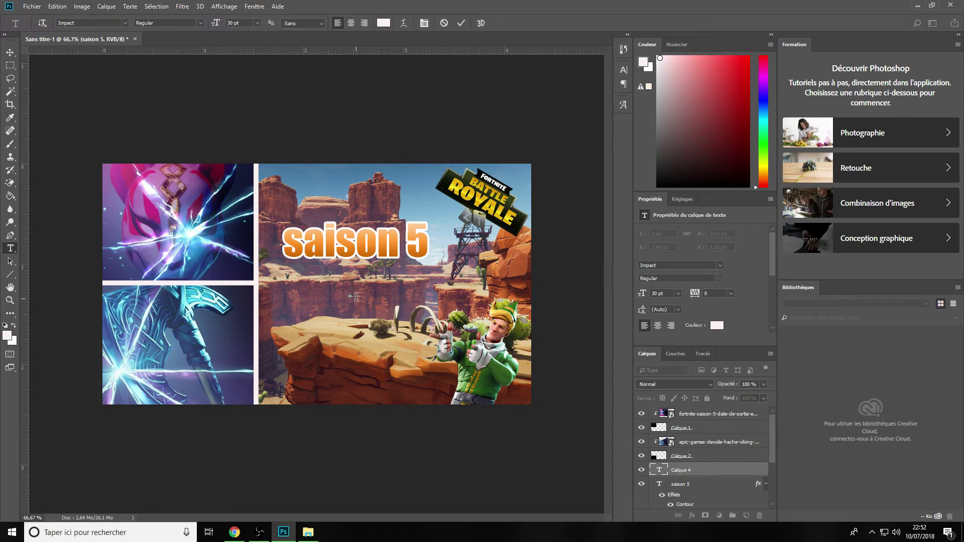
text(j-2)
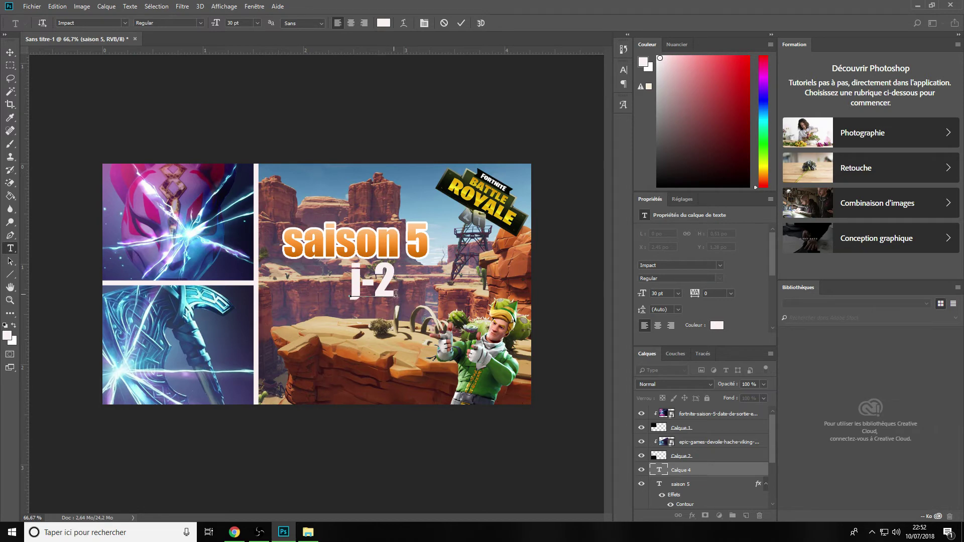
click(684, 467)
Apply the same white stroke and orange gradient overlay to the "j-2" text layer.
right_click(682, 470)
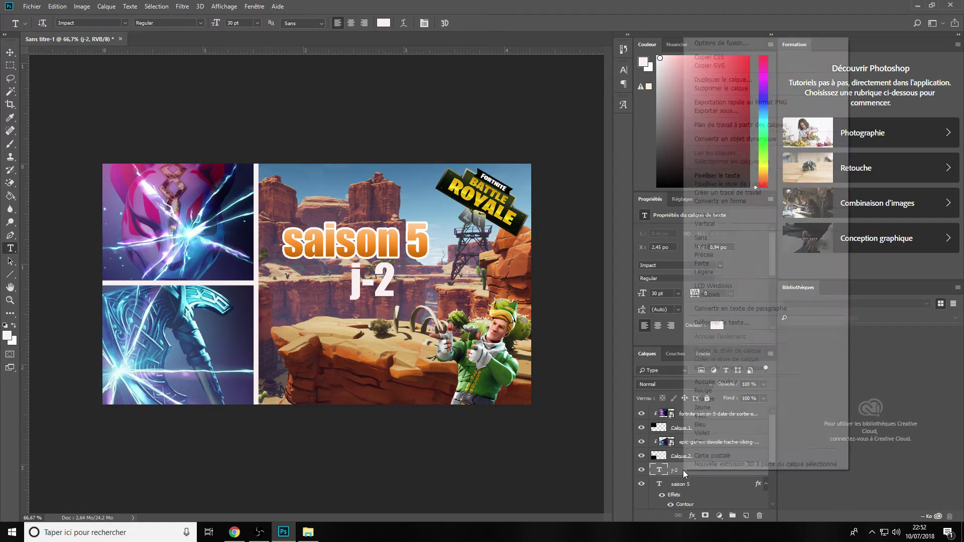
click(653, 161)
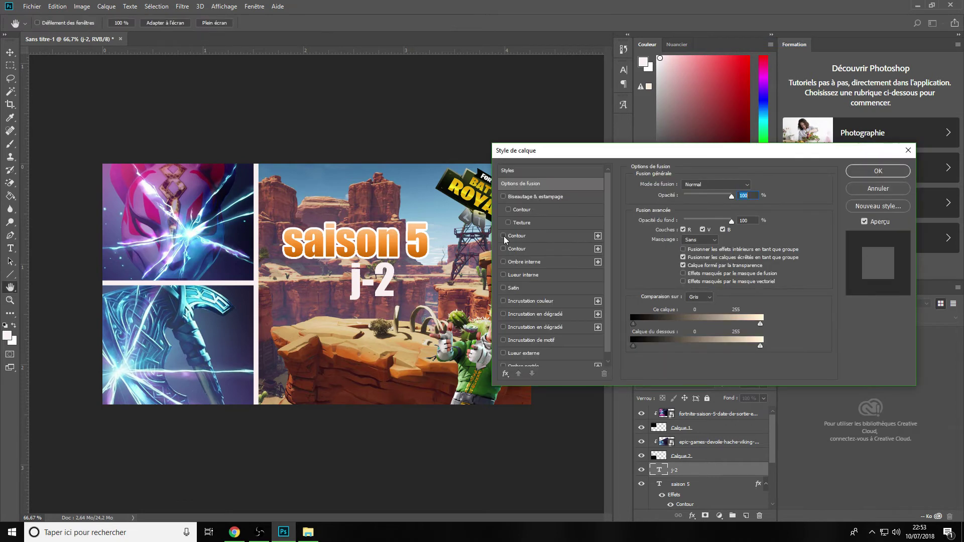
click(503, 235)
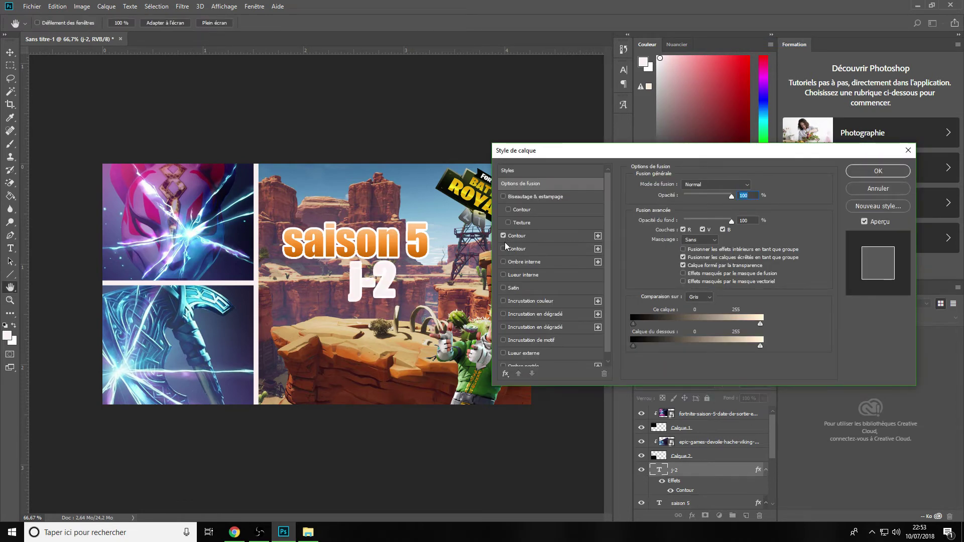
click(503, 314)
click(873, 170)
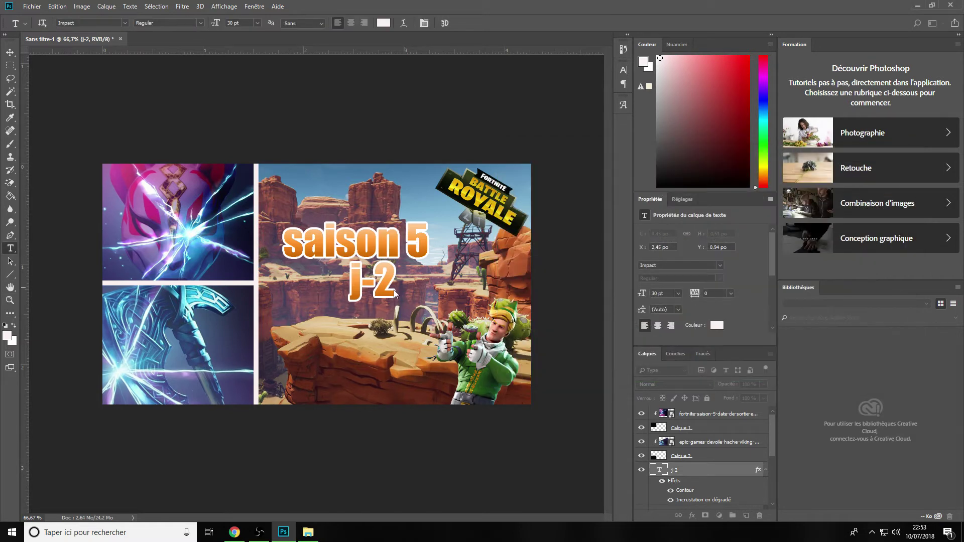
Rotate the "j-2" text about -12.8° and apply the transformation.
key(ctrl+t)
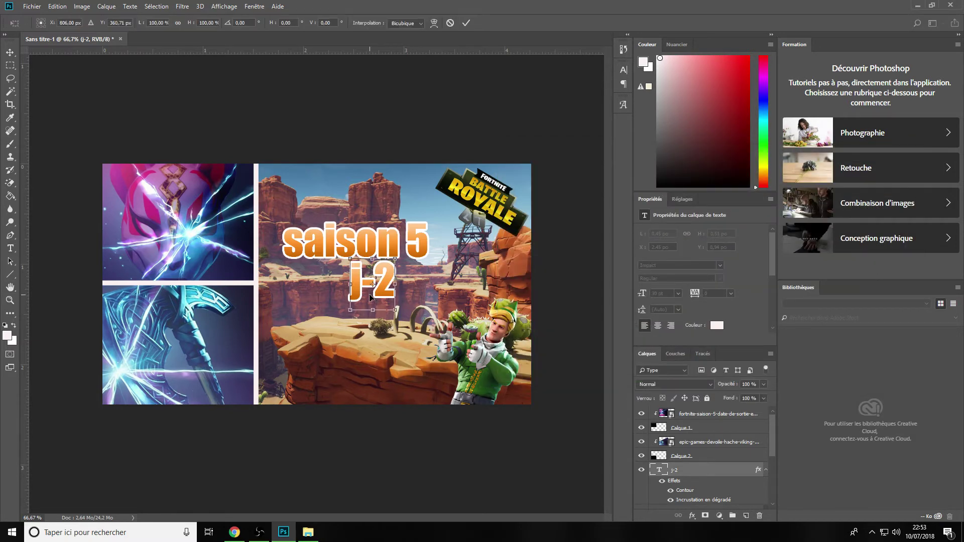
drag(400, 317, 386, 304)
right_click(386, 304)
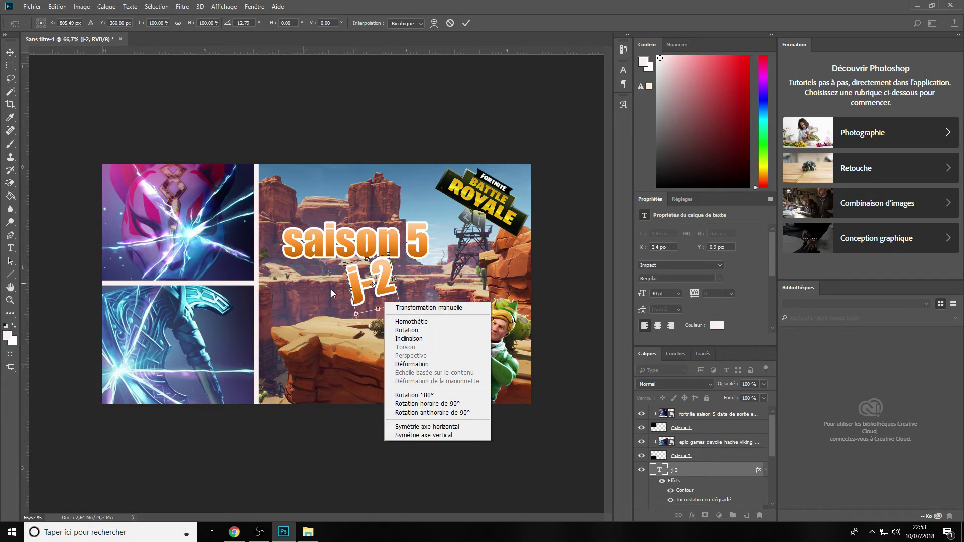
click(331, 312)
click(7, 57)
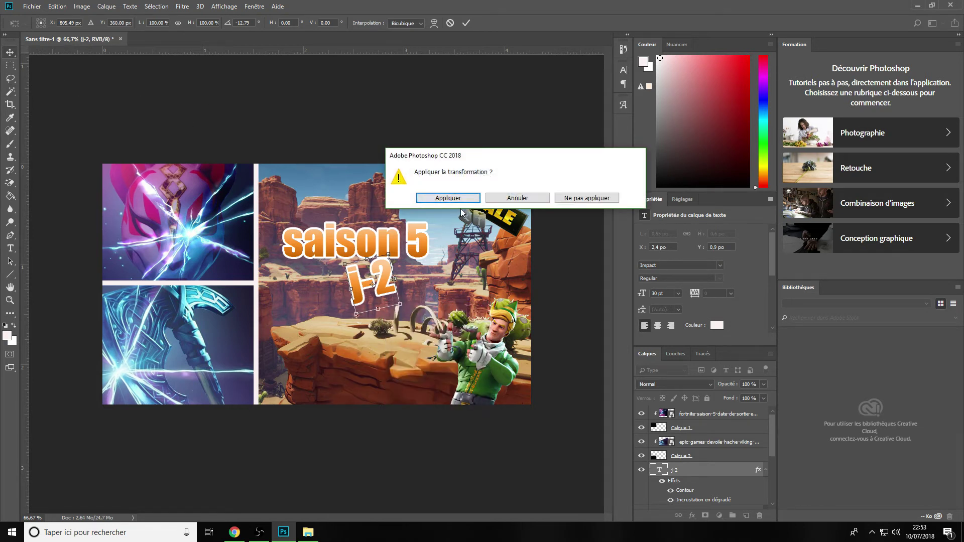
click(436, 197)
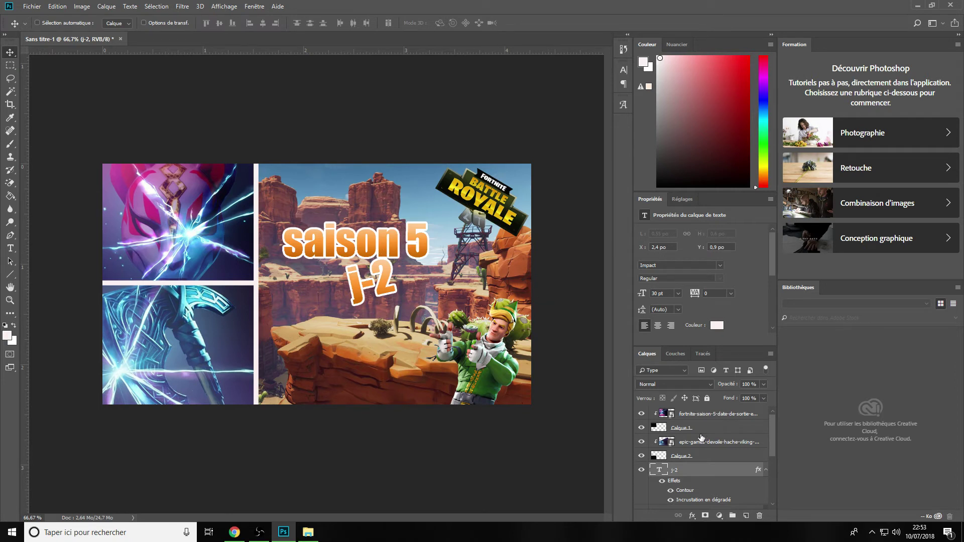
Rotate the "saison 5" text about -4.4° and apply the transformation.
scroll(704, 452, down, 1)
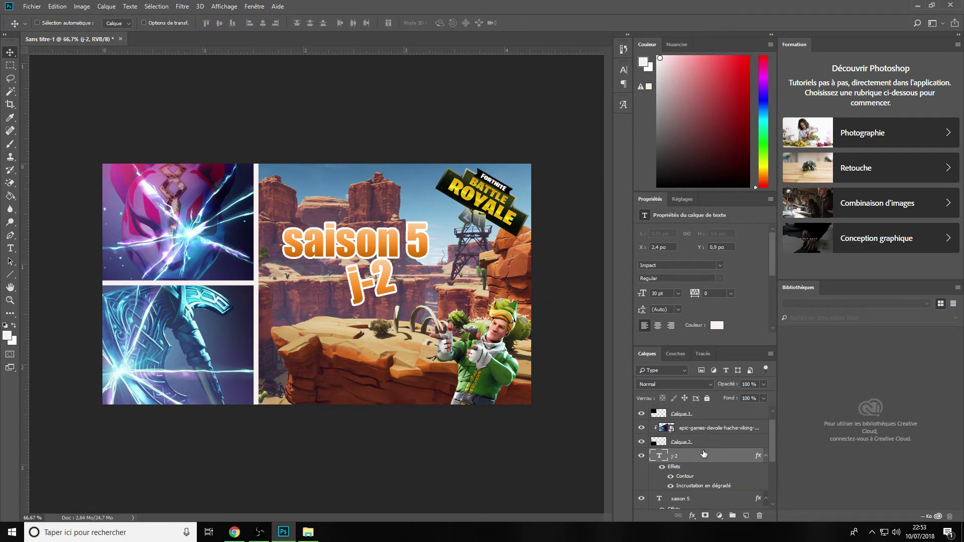
click(675, 498)
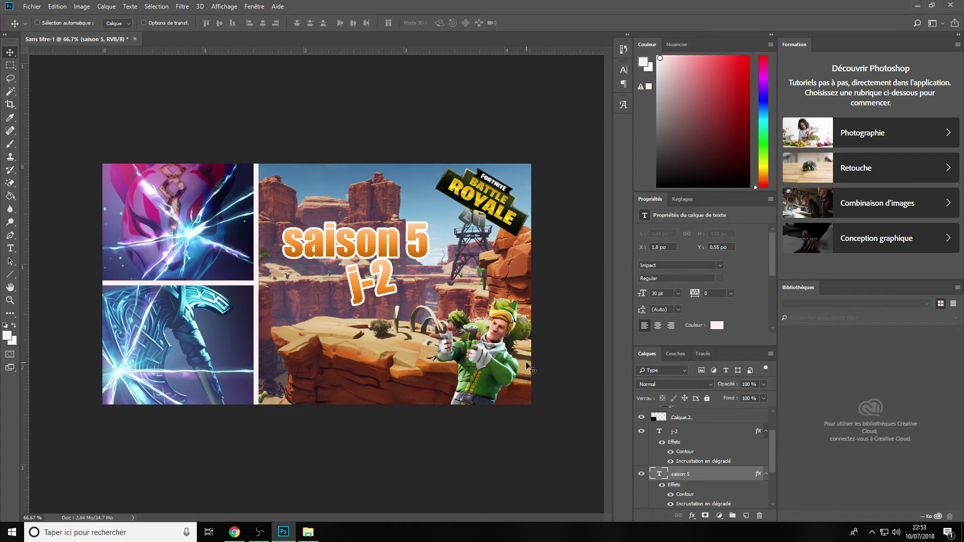
key(ctrl+t)
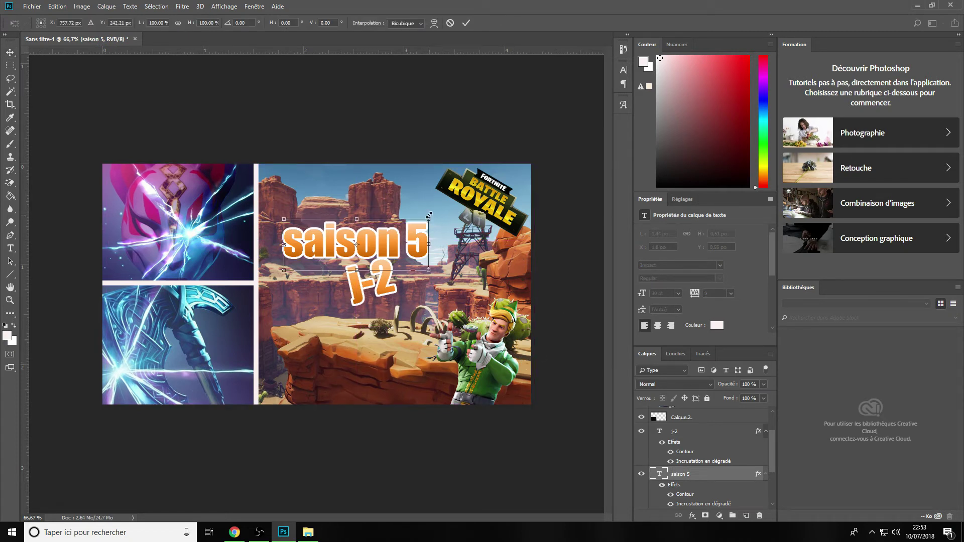
mouse_move(430, 279)
mouse_down()
mouse_move(428, 266)
mouse_move(421, 281)
mouse_up()
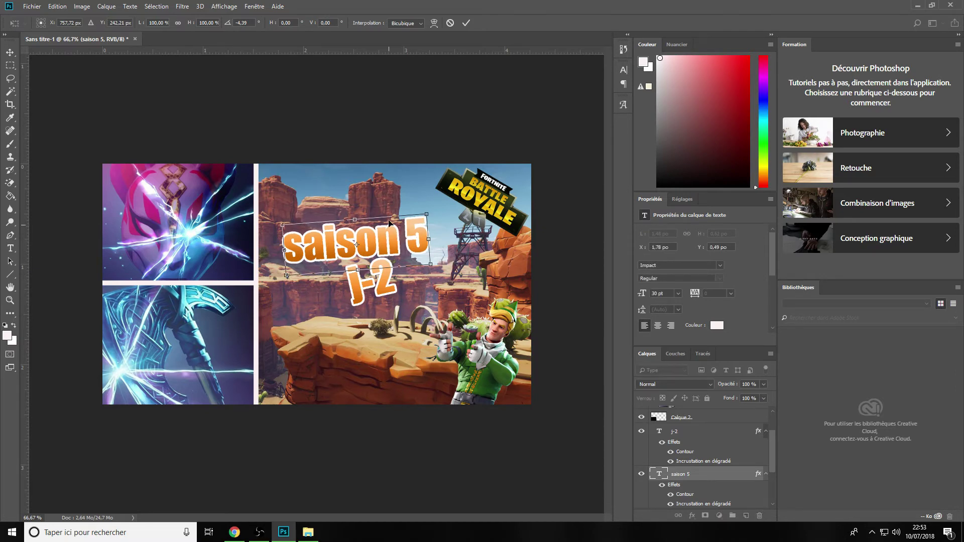
right_click(385, 248)
click(1, 59)
click(10, 65)
click(443, 197)
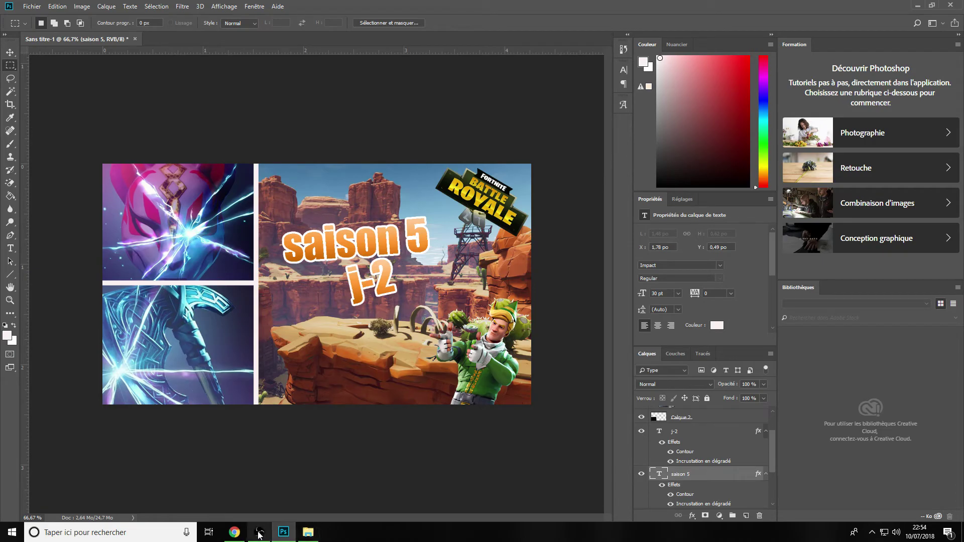
Switch to Chrome to look at the "FLARES pnG" image results, and return to Photoshop.
click(234, 532)
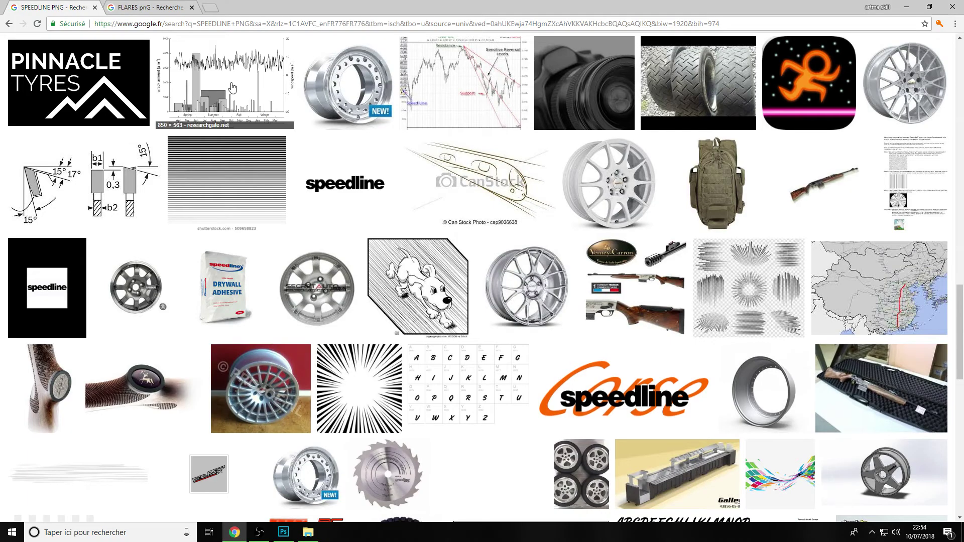
click(136, 6)
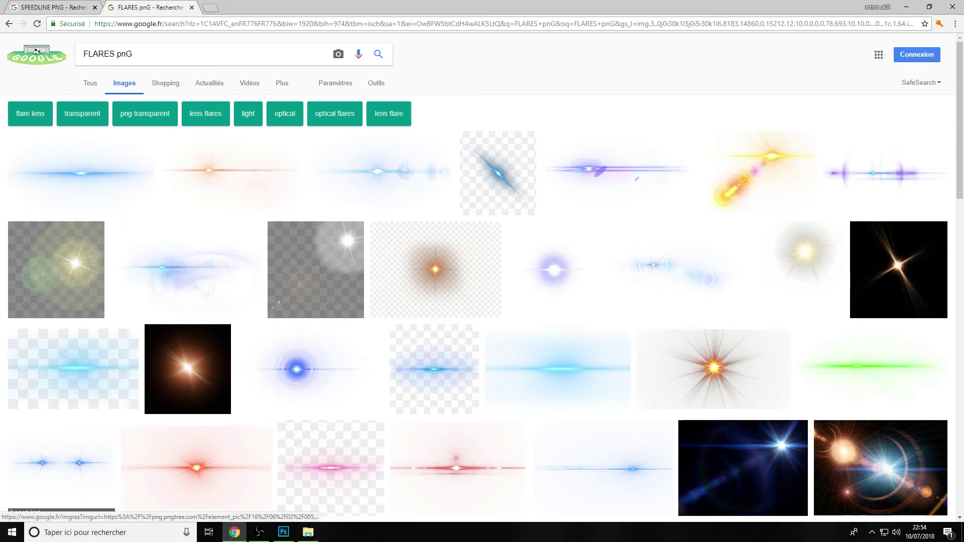
click(308, 533)
click(283, 533)
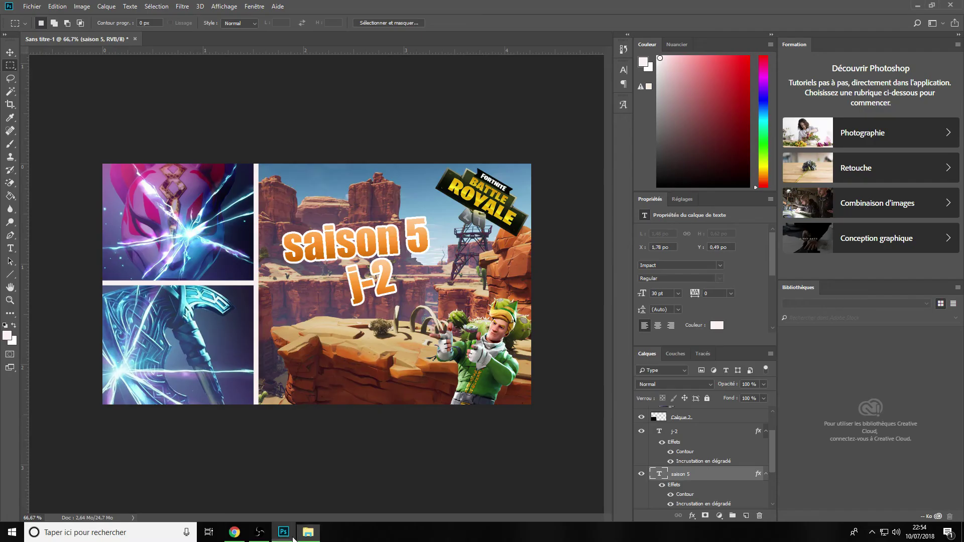
Place the flares__11_ (1) image in the thumbnail, rotate it about -90.3° and move it over the vertical divider.
click(304, 535)
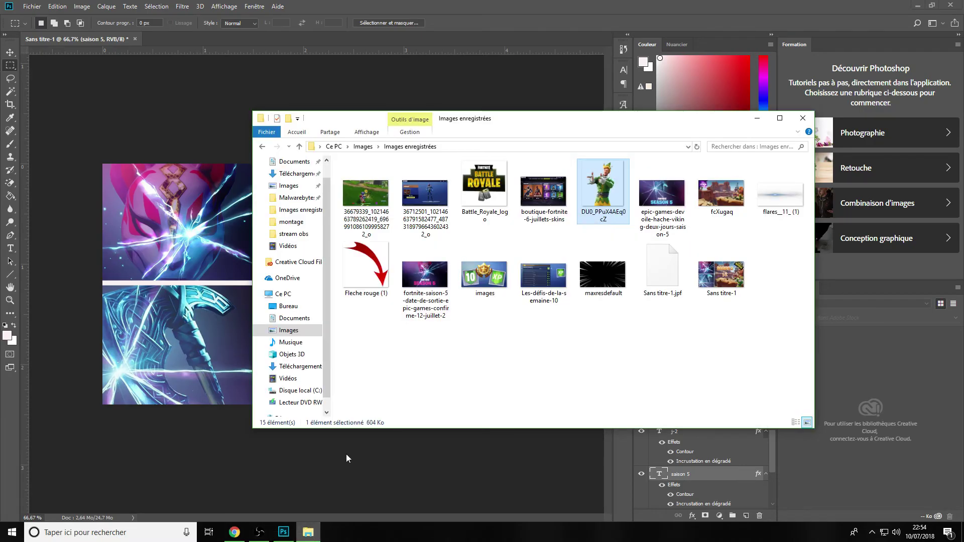
click(768, 200)
drag(769, 199, 361, 357)
drag(566, 280, 380, 116)
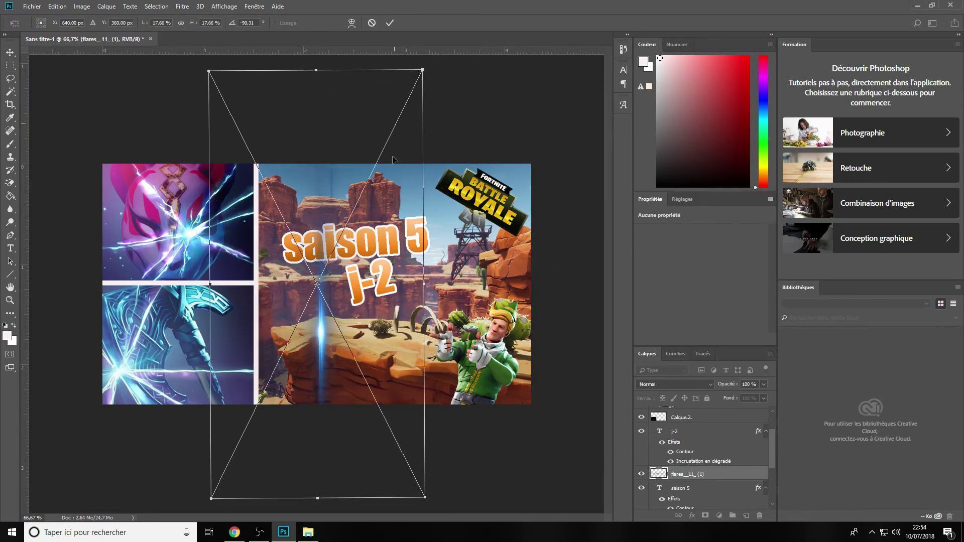
drag(378, 360, 309, 312)
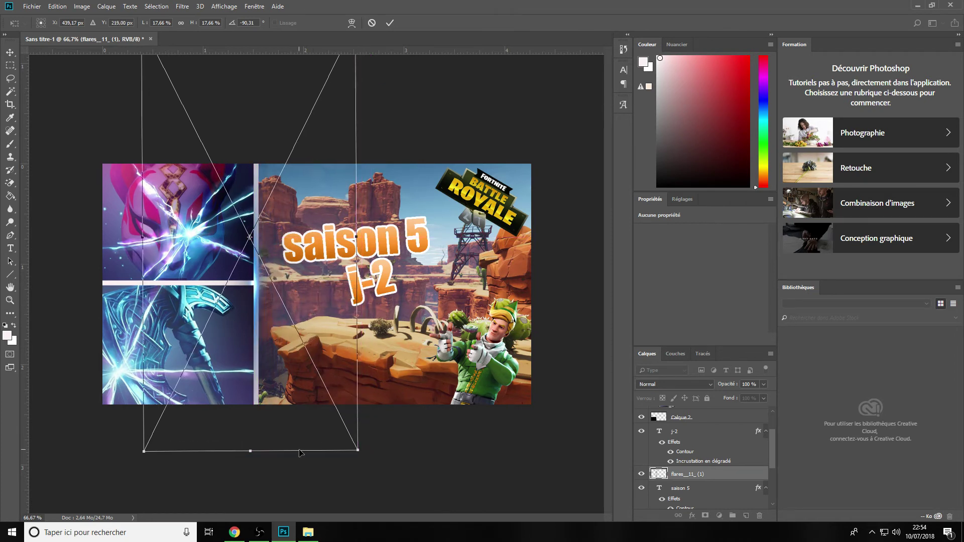
Enlarge the flare to about 20.3% by 18.9%, align it with the vertical divider and apply the transformation.
drag(356, 450, 369, 469)
drag(313, 370, 306, 360)
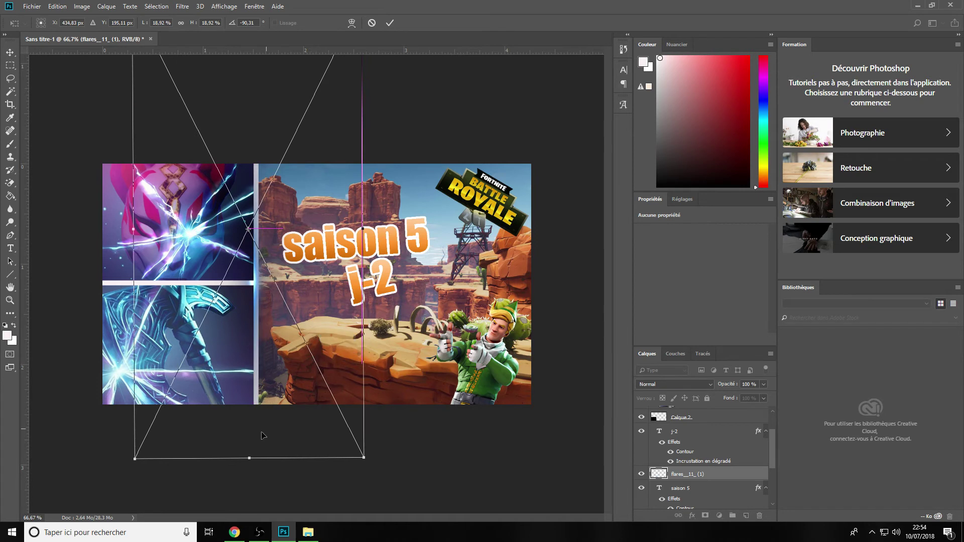
drag(249, 447, 251, 481)
drag(286, 382, 286, 366)
drag(288, 366, 287, 364)
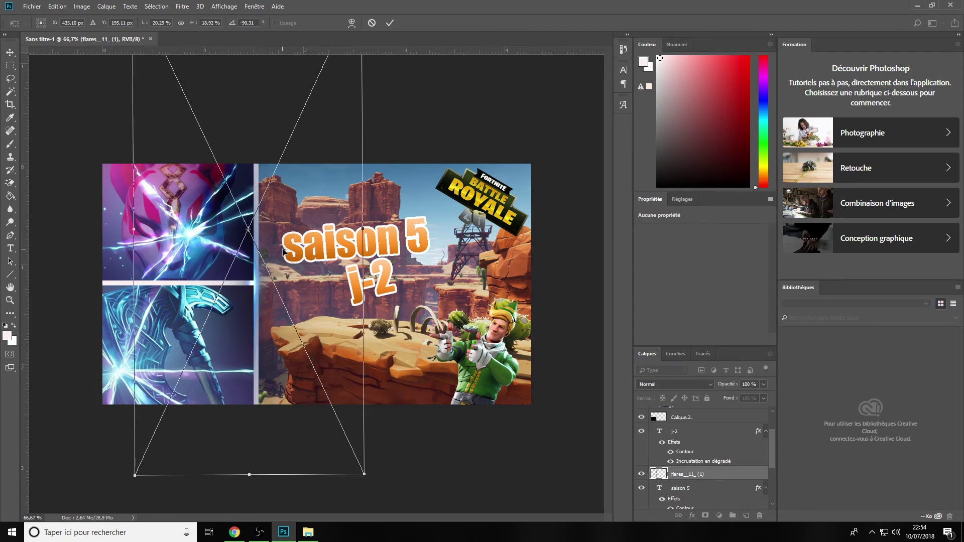
drag(283, 248, 284, 249)
right_click(263, 267)
click(274, 271)
key(m)
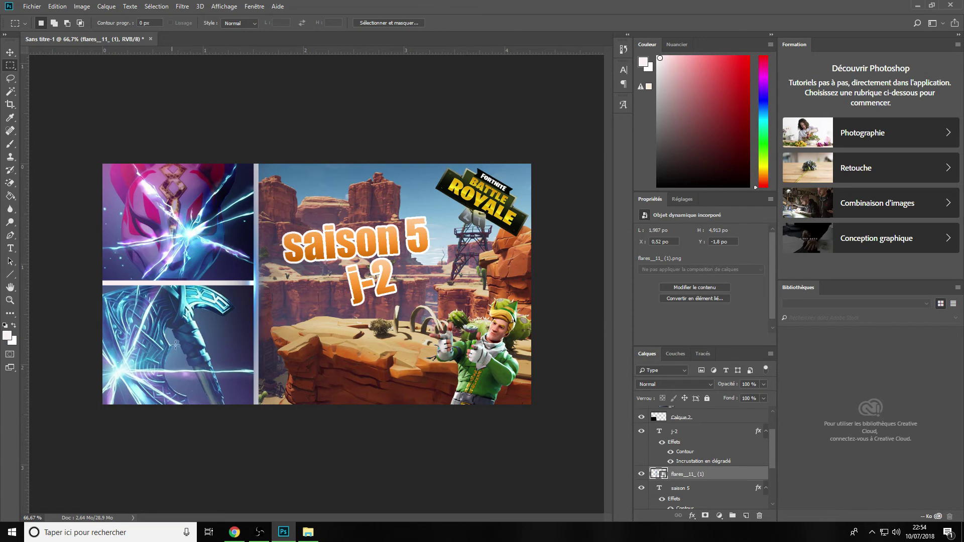
Place the Fleche rouge (1) image, scale it to about 11.7%, rotate it about -24.6° above the "saison 5" text and apply.
click(308, 532)
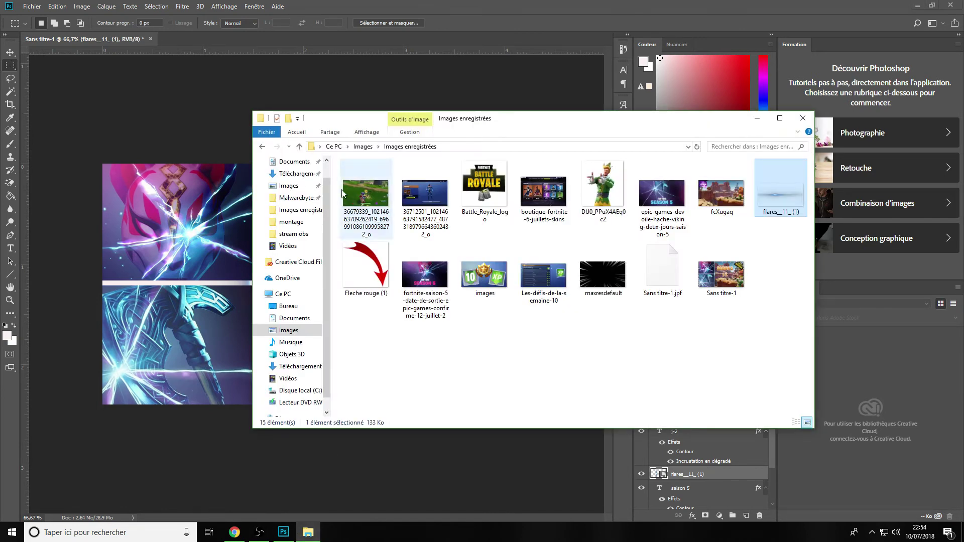
click(364, 271)
drag(328, 273, 240, 276)
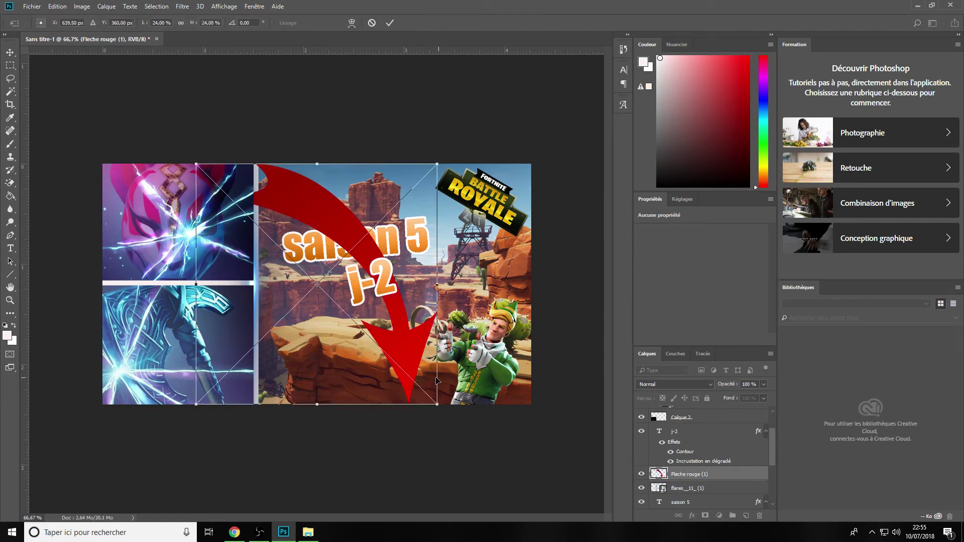
drag(436, 407, 347, 246)
drag(290, 237, 302, 230)
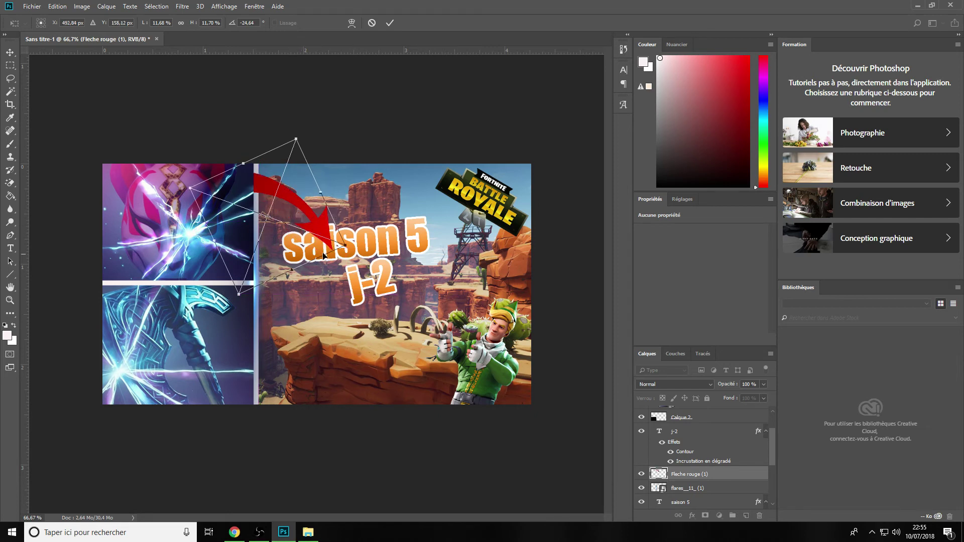
right_click(299, 217)
key(Return)
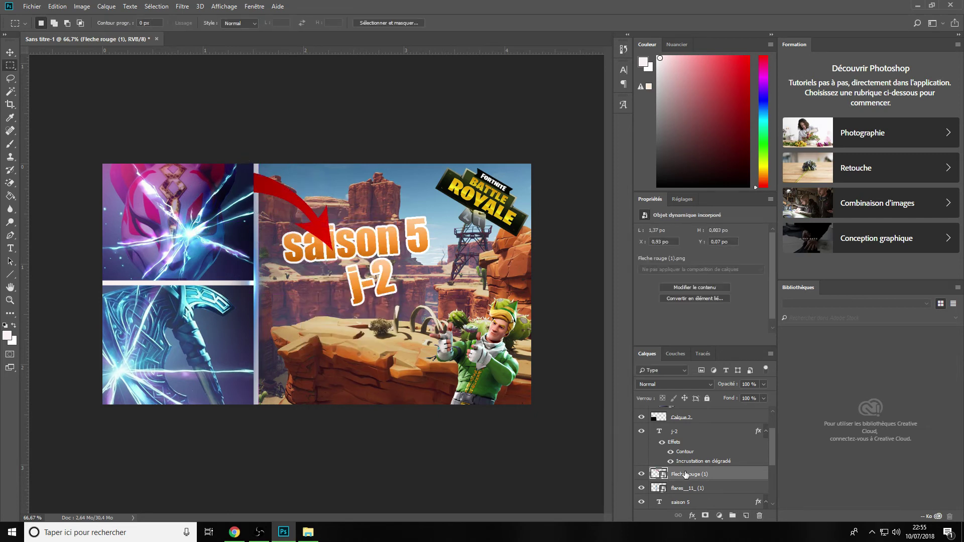
Bring the red arrow layer to the top of the stack, raise it above "saison 5" and rotate it to about -28.3°.
drag(685, 476, 696, 413)
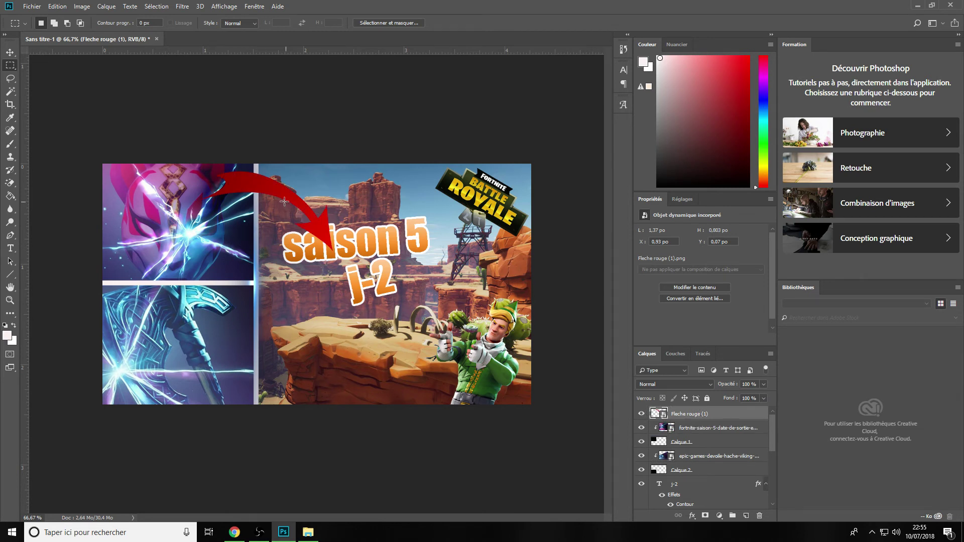
key(ctrl+t)
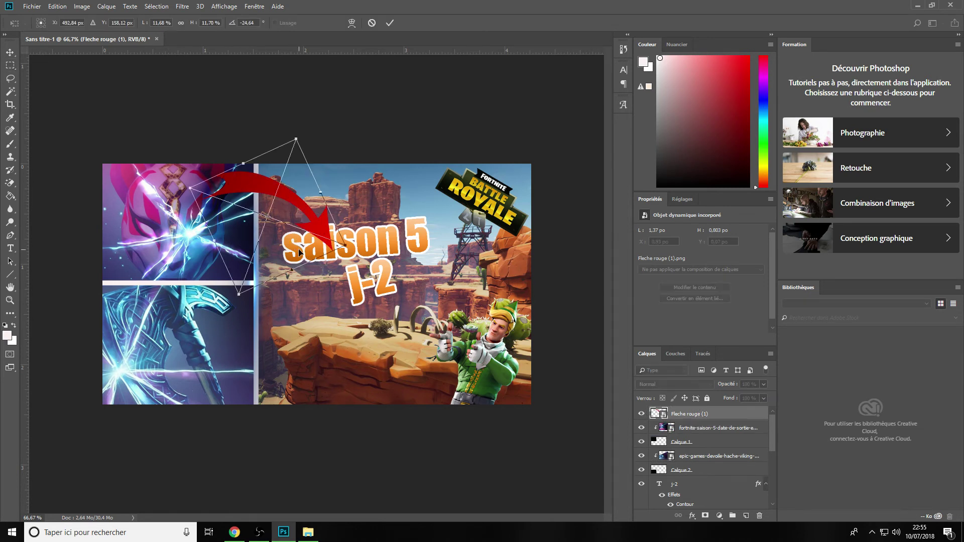
drag(310, 208, 308, 184)
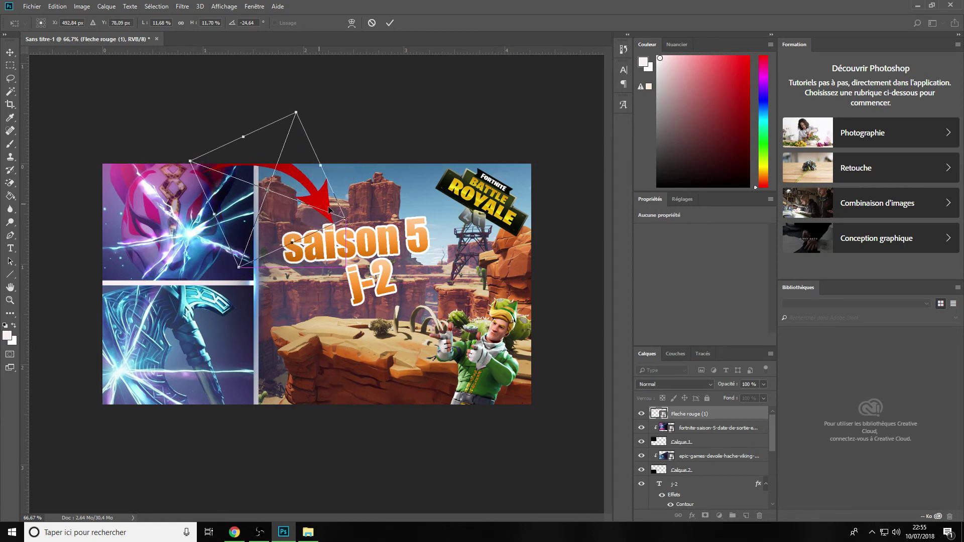
drag(346, 231, 327, 217)
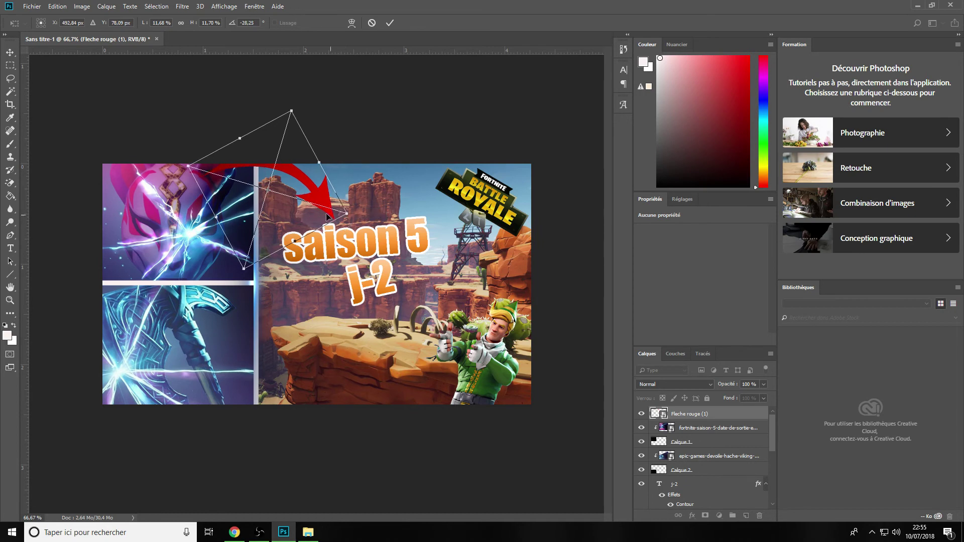
right_click(317, 207)
key(Return)
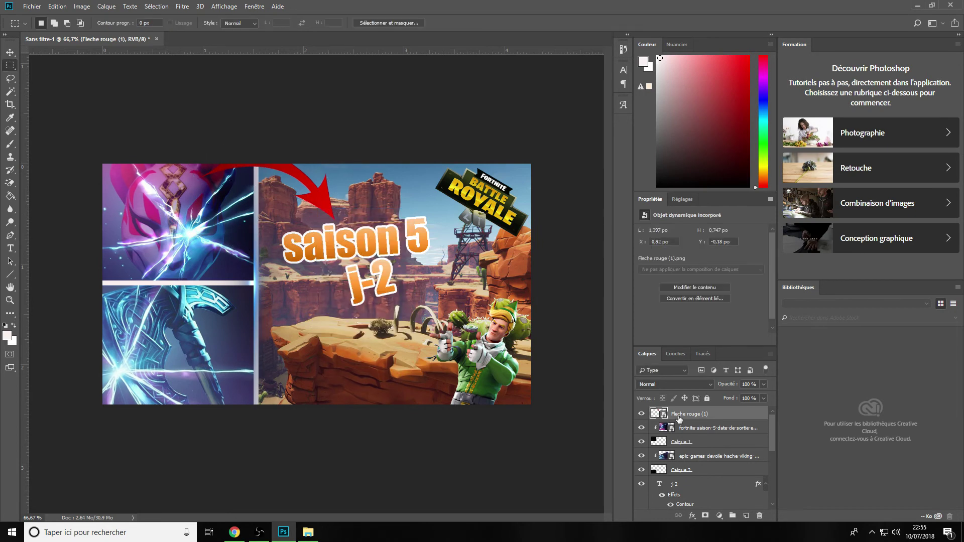
Add a white stroke to the red arrow layer through its blending options.
right_click(678, 416)
click(754, 10)
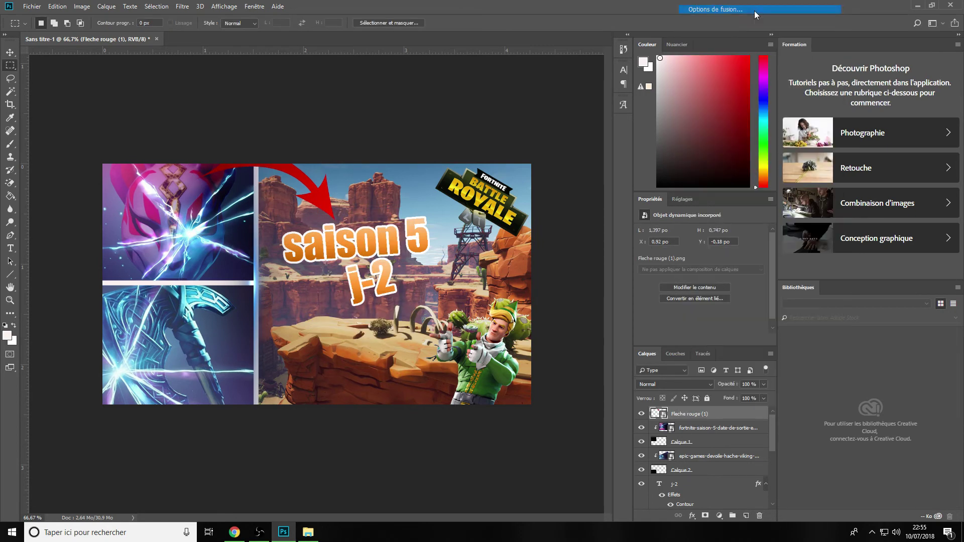
click(503, 235)
click(866, 172)
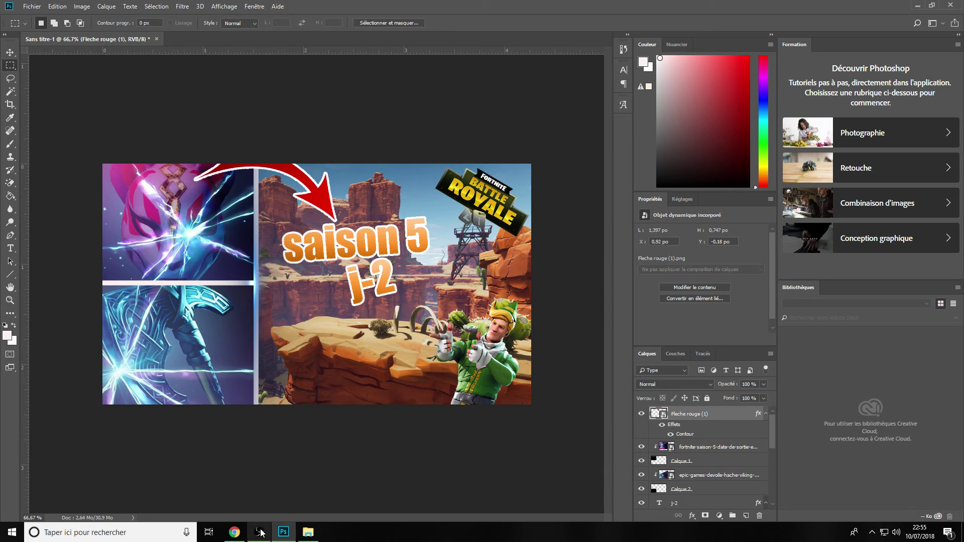
Switch to Chrome to look through the "SPEEDLINE PNG" image results, and return to Photoshop.
click(236, 534)
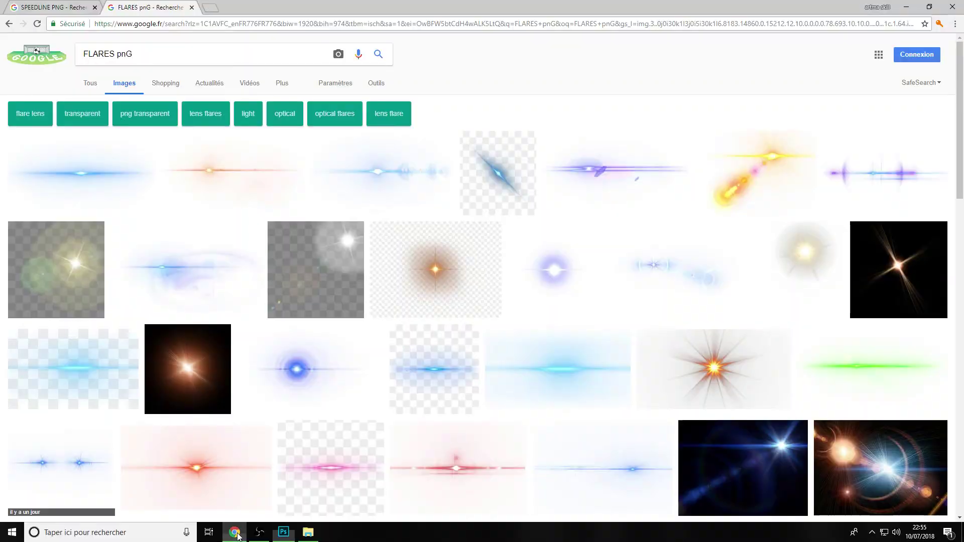
click(75, 7)
scroll(208, 179, up, 9)
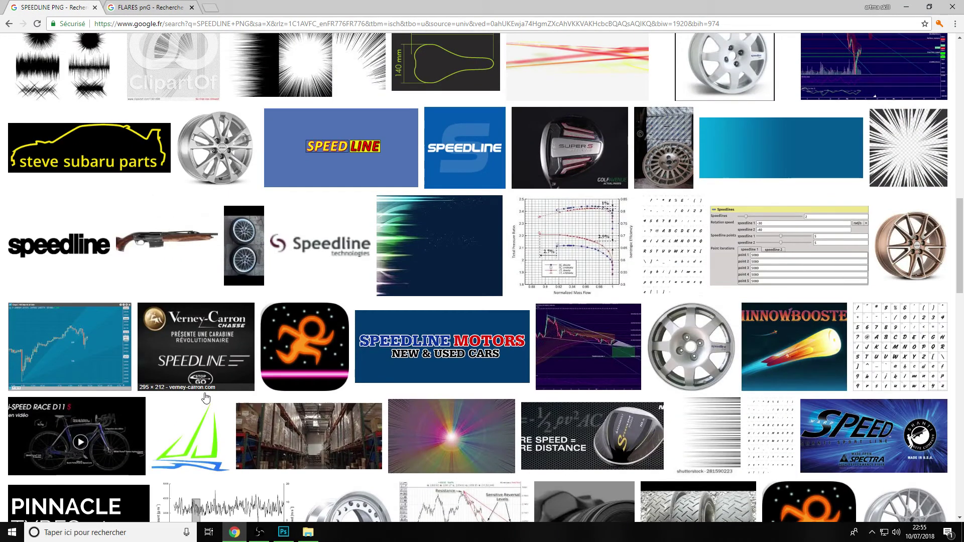
scroll(205, 398, up, 15)
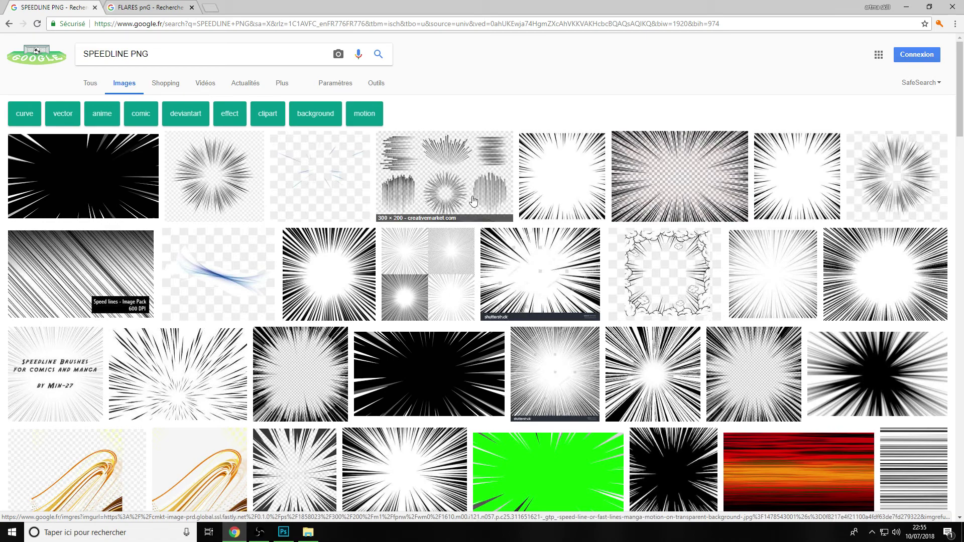
scroll(344, 285, down, 1)
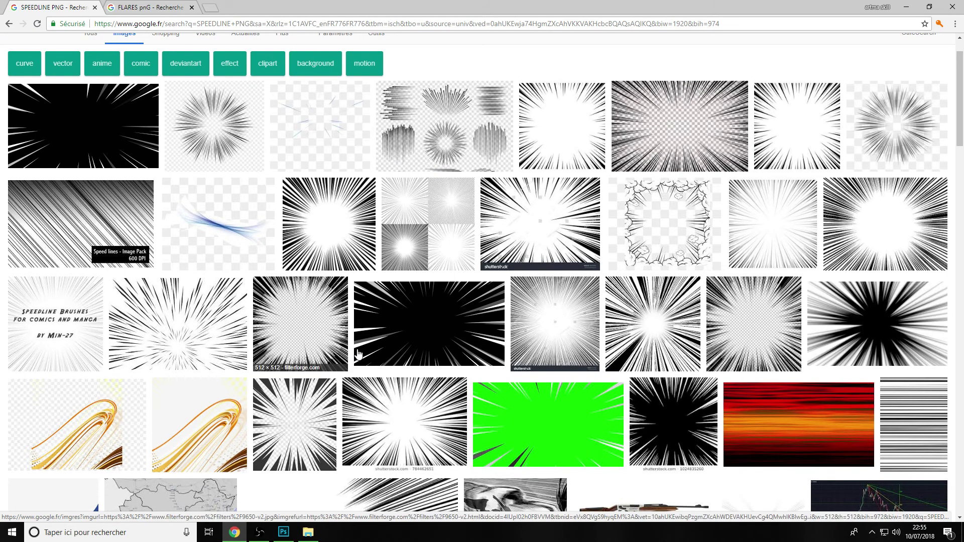
scroll(344, 285, down, 2)
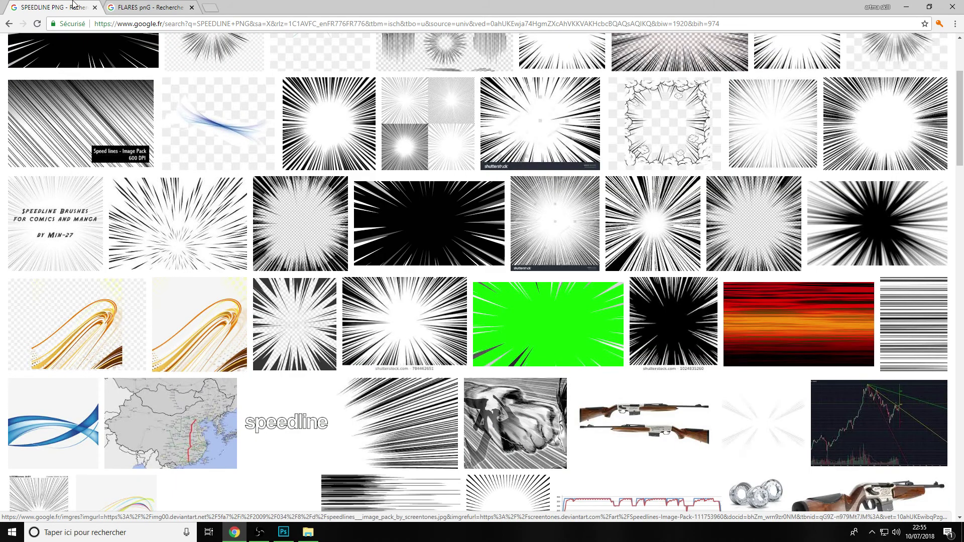
click(265, 537)
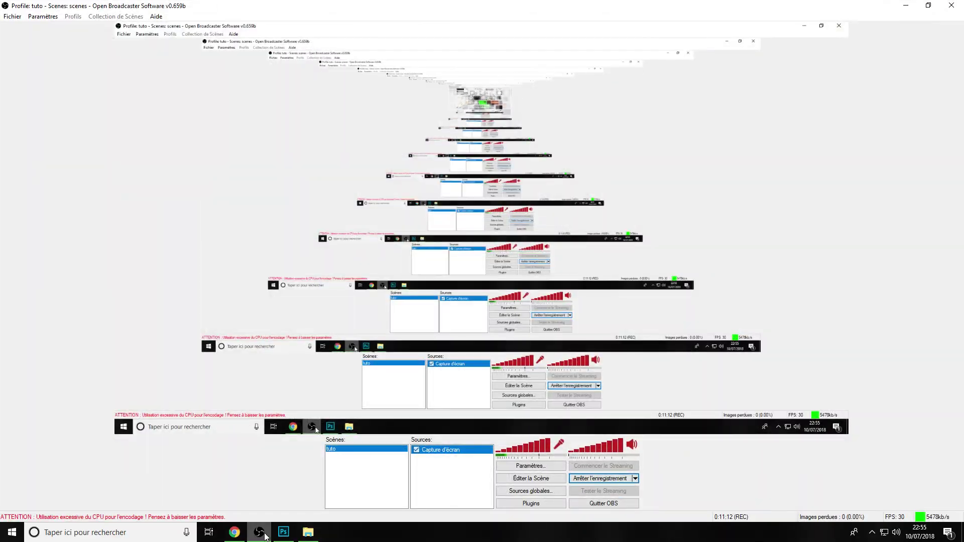
click(284, 532)
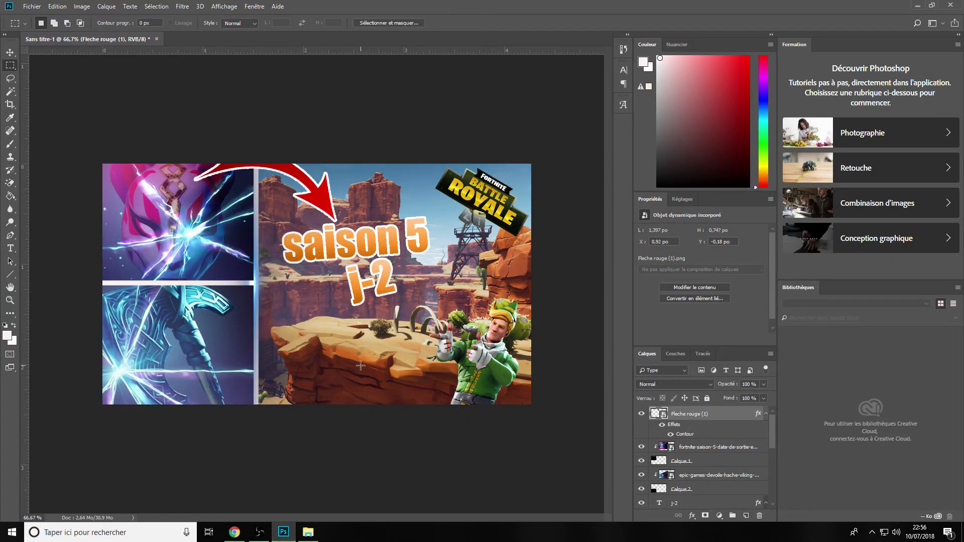
Place the maxresdefault speed-line image across the whole canvas and apply the placement.
click(308, 534)
drag(604, 279, 210, 269)
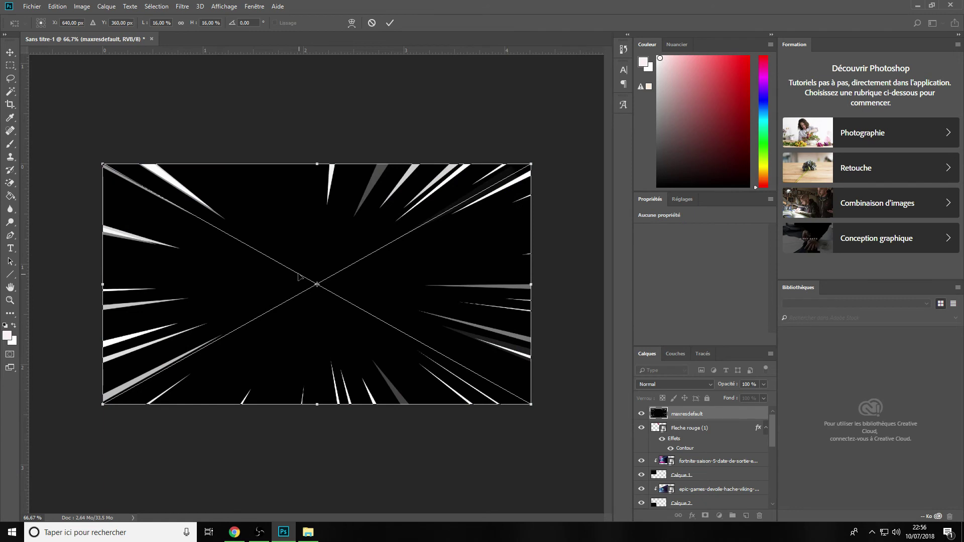
right_click(286, 278)
click(297, 282)
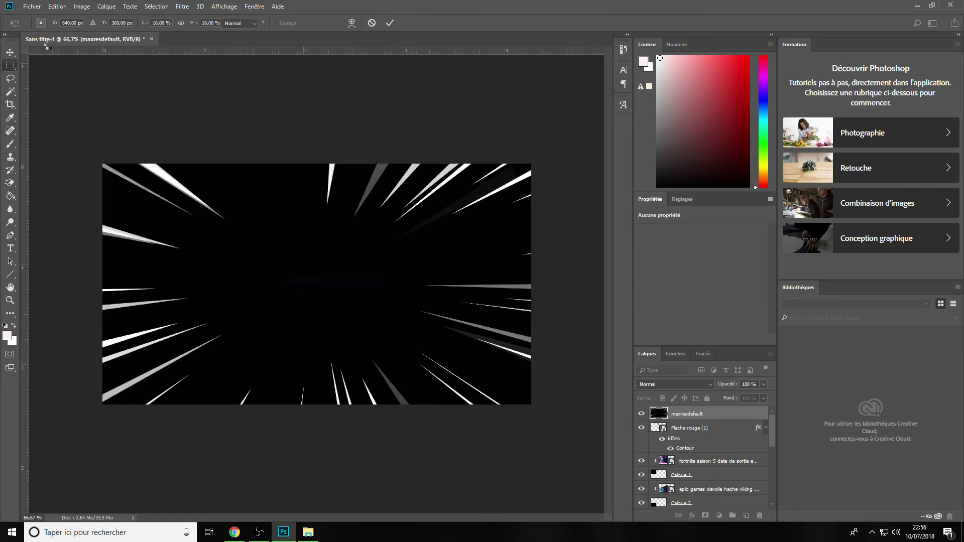
Select the black area of the speed-line image, rasterize the layer and erase the black with the Magic Eraser.
click(14, 93)
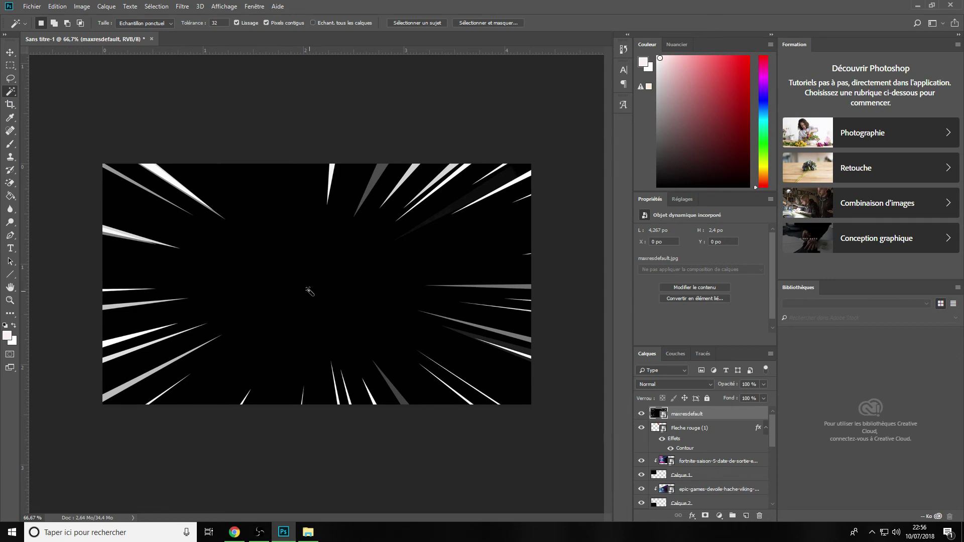
click(308, 290)
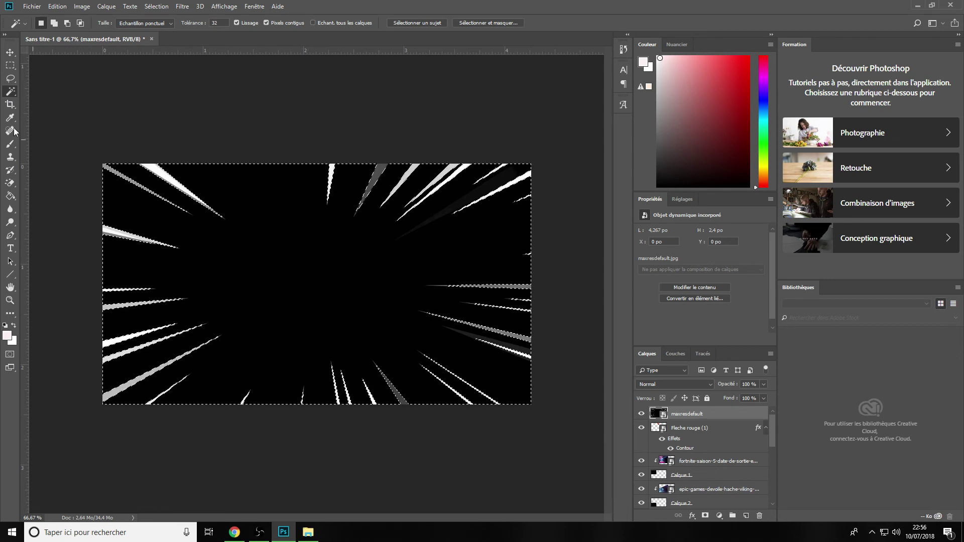
click(11, 184)
click(307, 279)
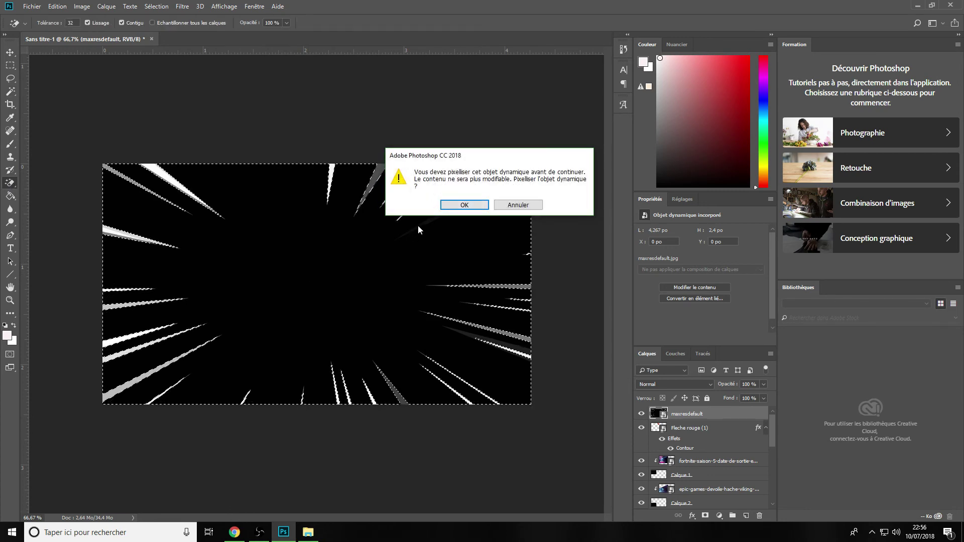
click(465, 205)
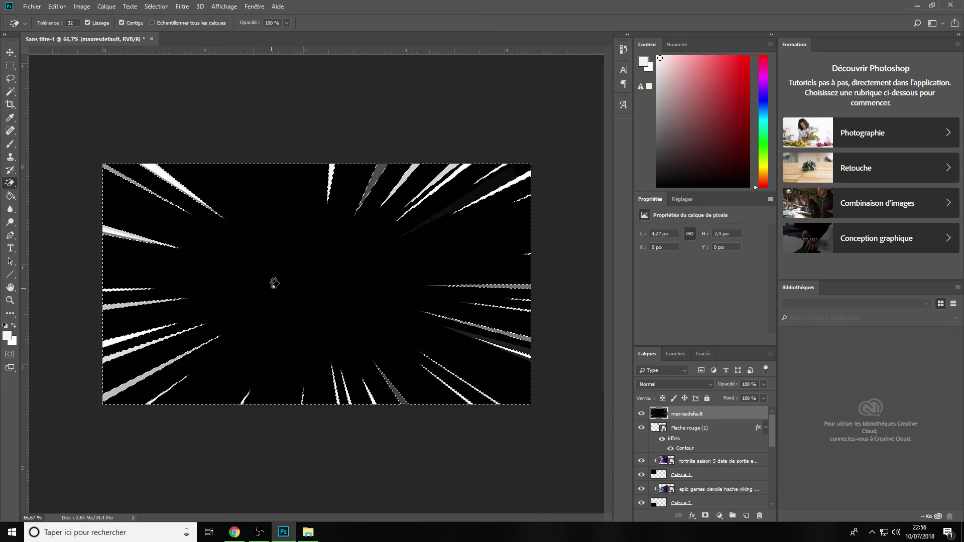
click(275, 279)
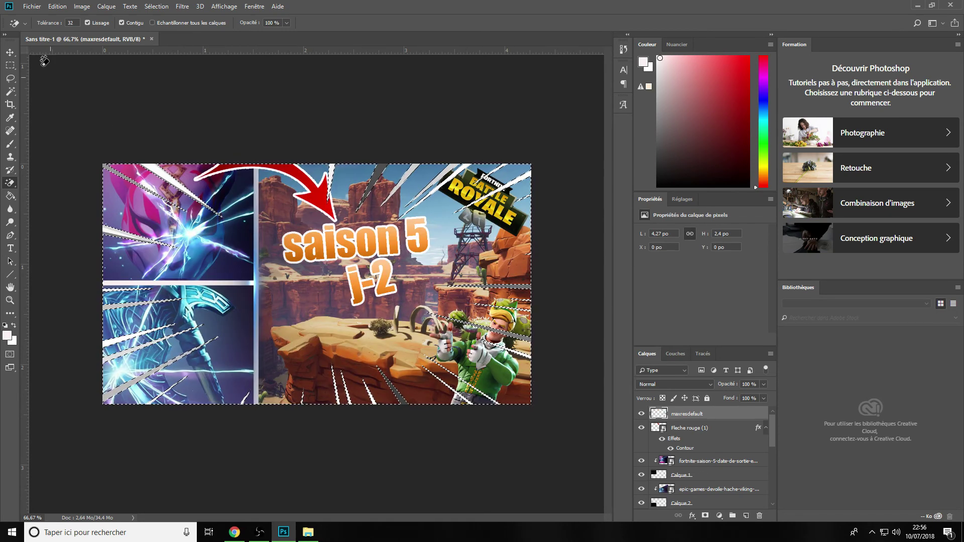
Clear the selection around the speed lines using the rectangular marquee tool.
key(v)
click(11, 65)
click(10, 53)
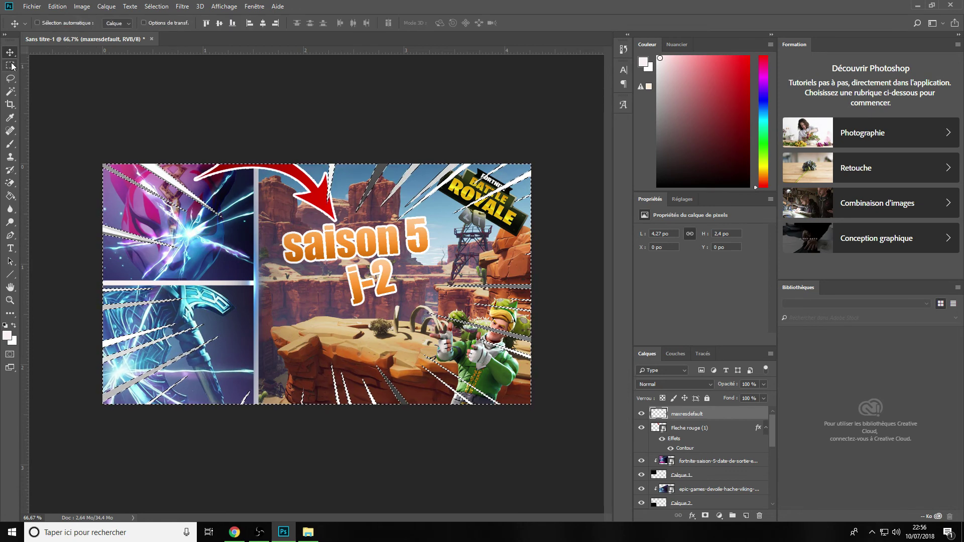
click(11, 64)
click(128, 127)
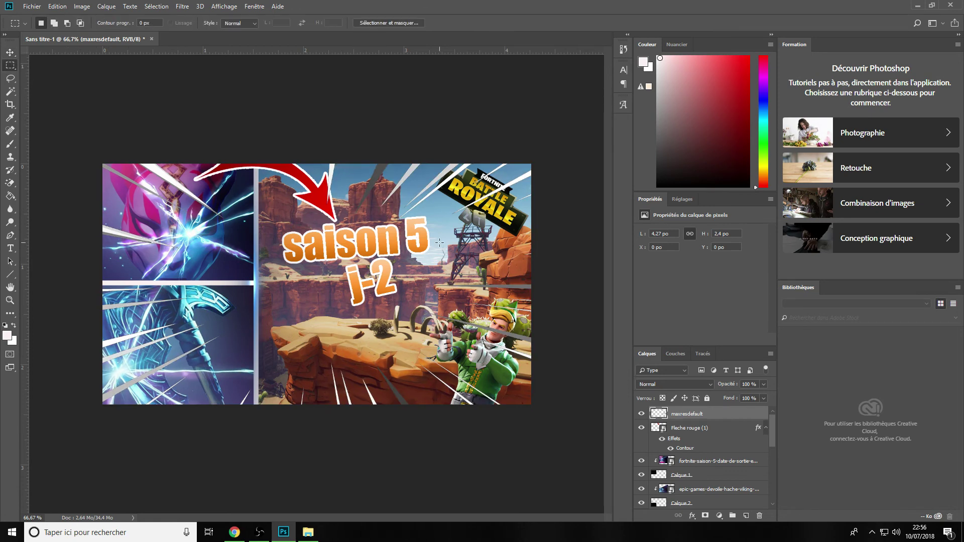
Enlarge the maxresdefault speed-line layer to about 128% so it extends past the canvas on all sides, and apply the transformation.
key(ctrl+t)
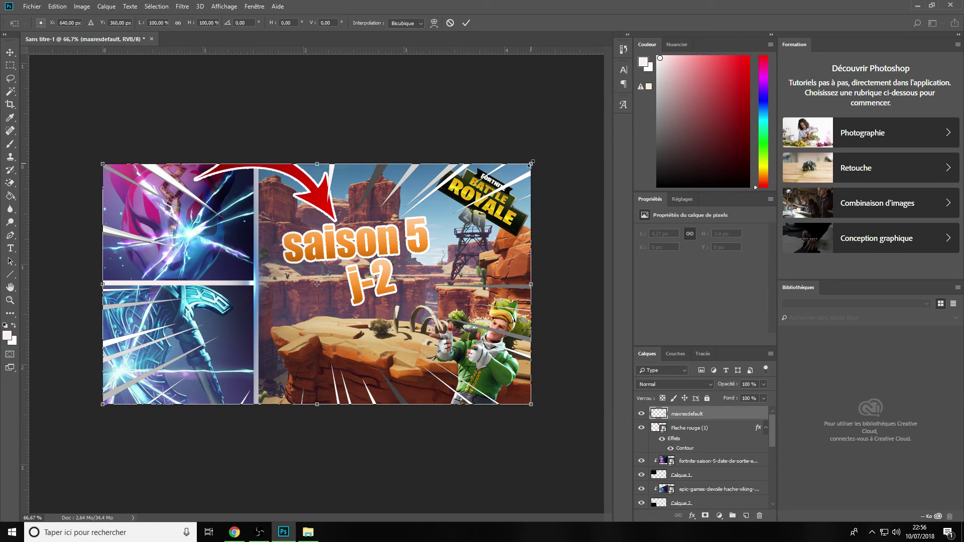
drag(531, 163, 581, 135)
drag(94, 410, 37, 458)
right_click(353, 253)
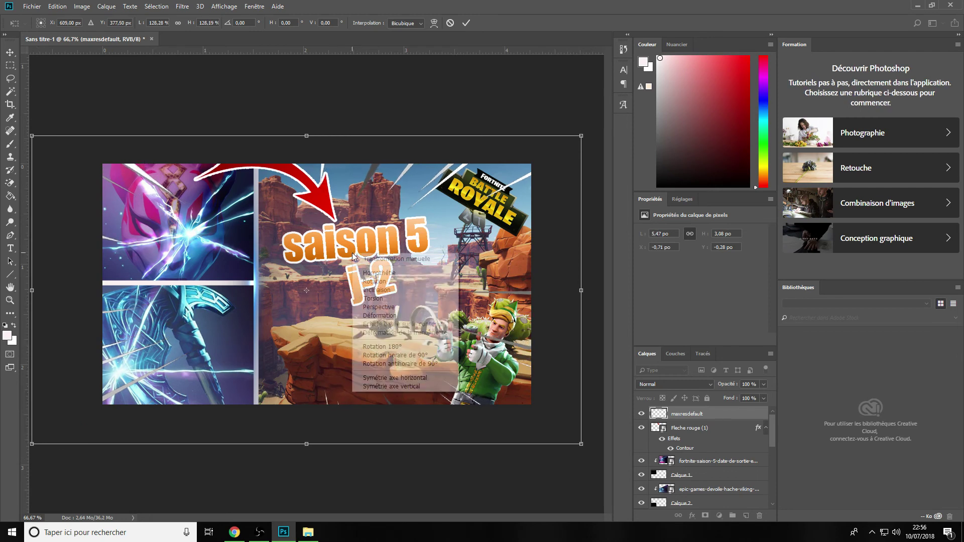
click(210, 96)
click(9, 50)
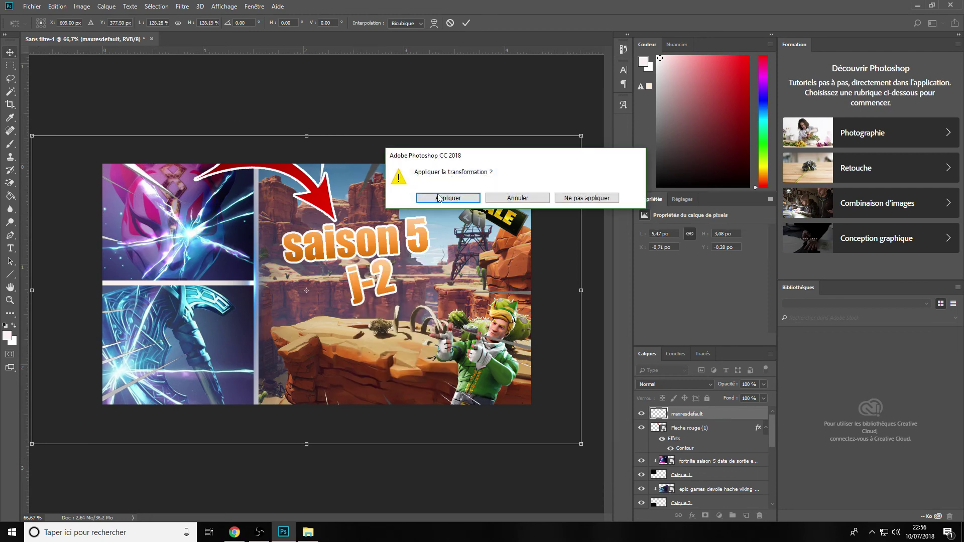
click(453, 198)
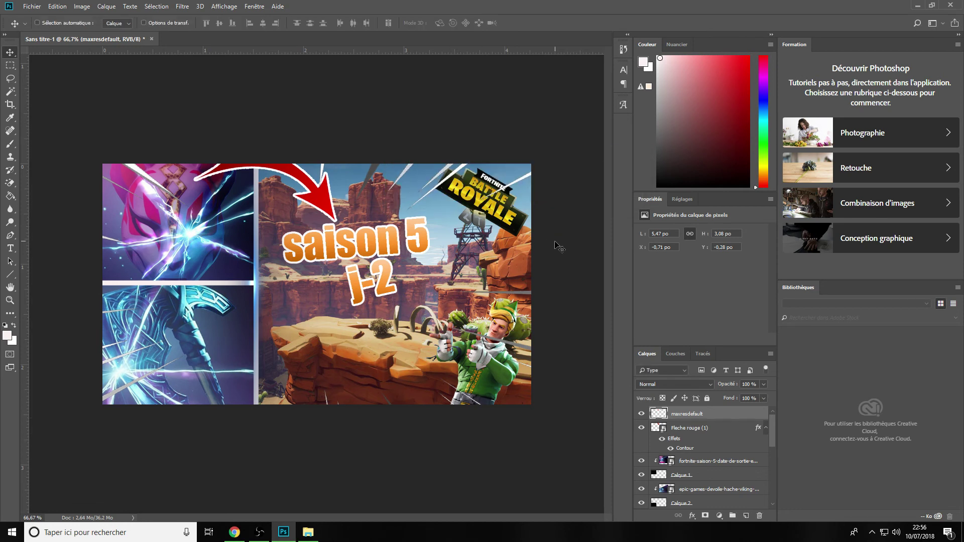
Flatten the thumbnail into a single layer and save it as the JPEG file Sans titre-1 with Maximum quality 10.
right_click(691, 463)
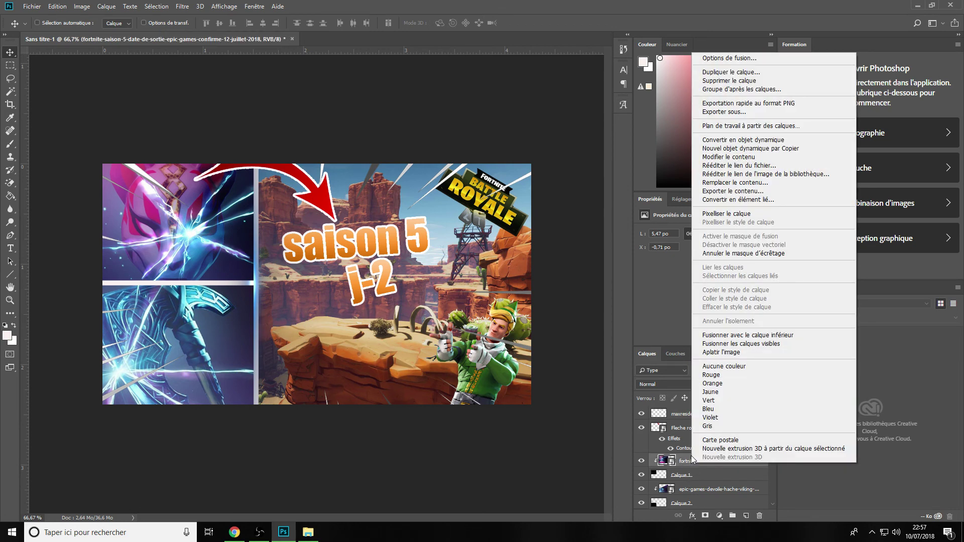
click(775, 351)
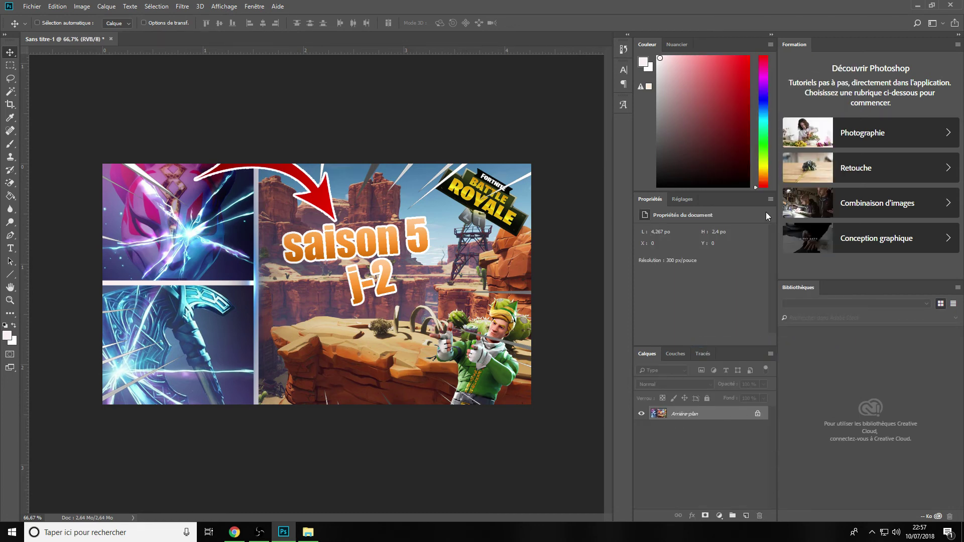
click(23, 7)
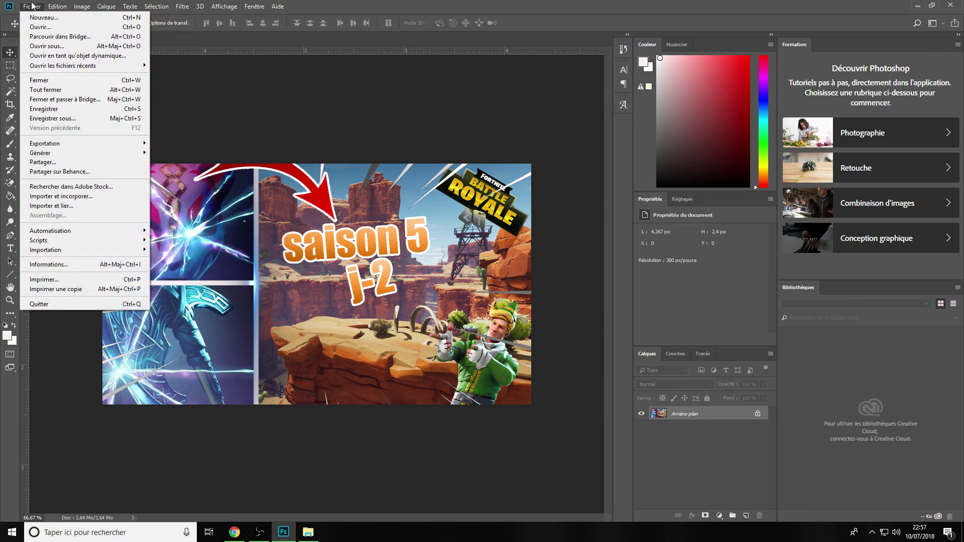
click(48, 119)
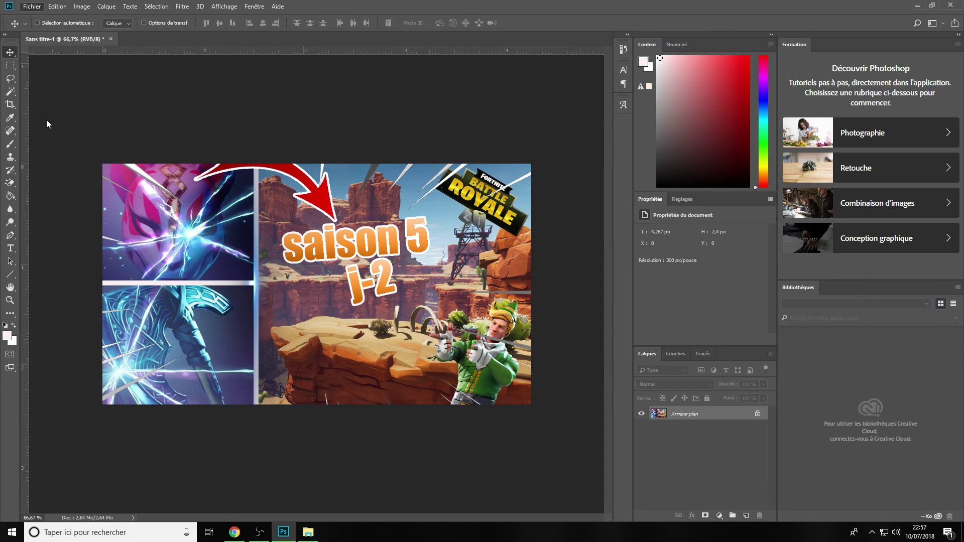
click(203, 233)
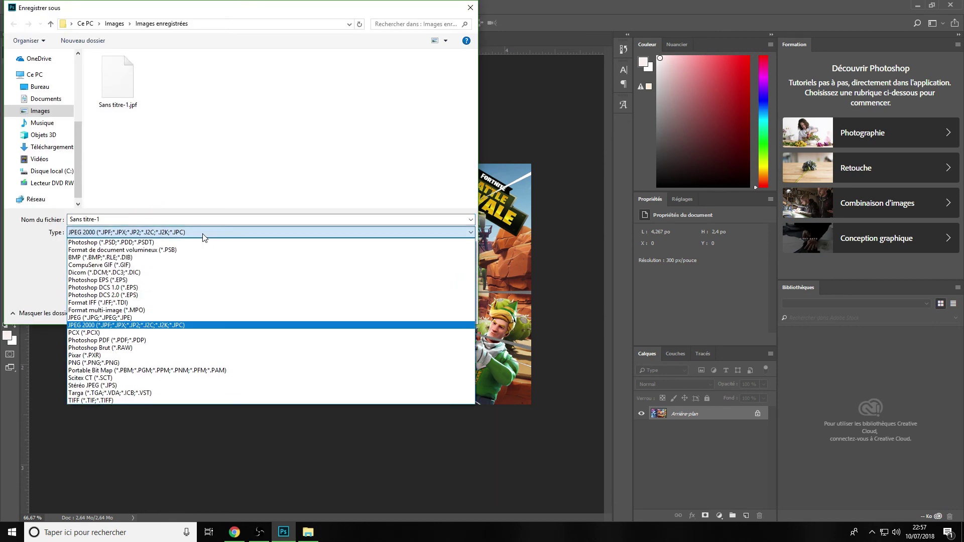
click(137, 318)
click(395, 311)
click(508, 267)
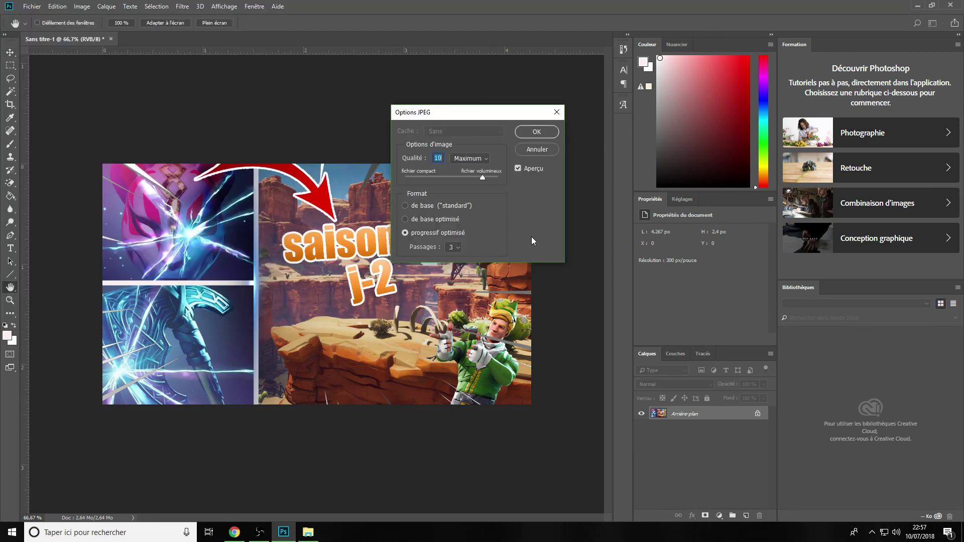
key(Return)
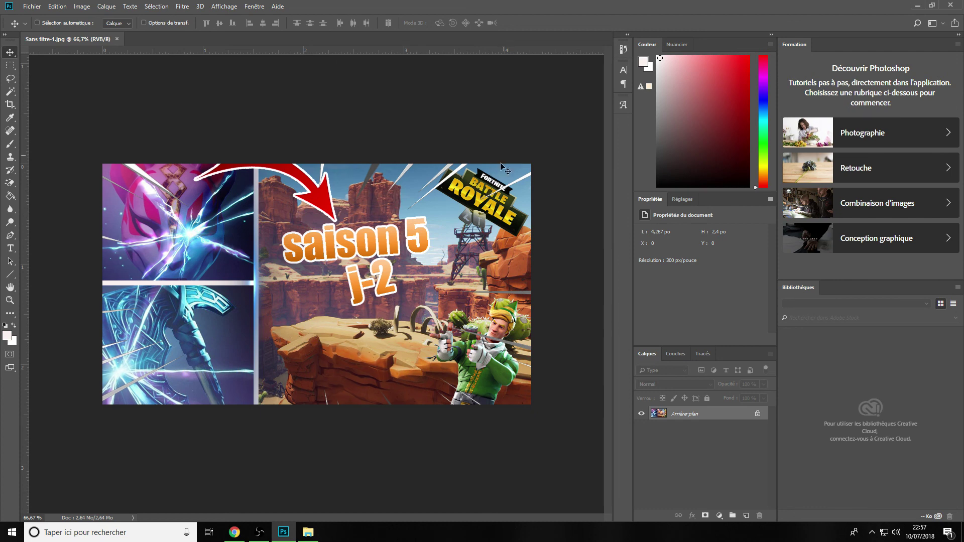
mouse_move(262, 535)
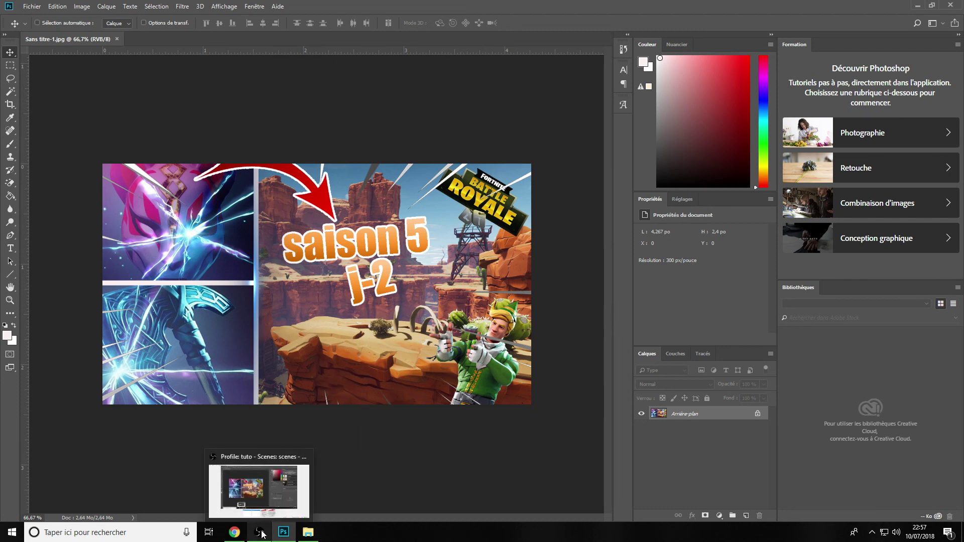
click(258, 490)
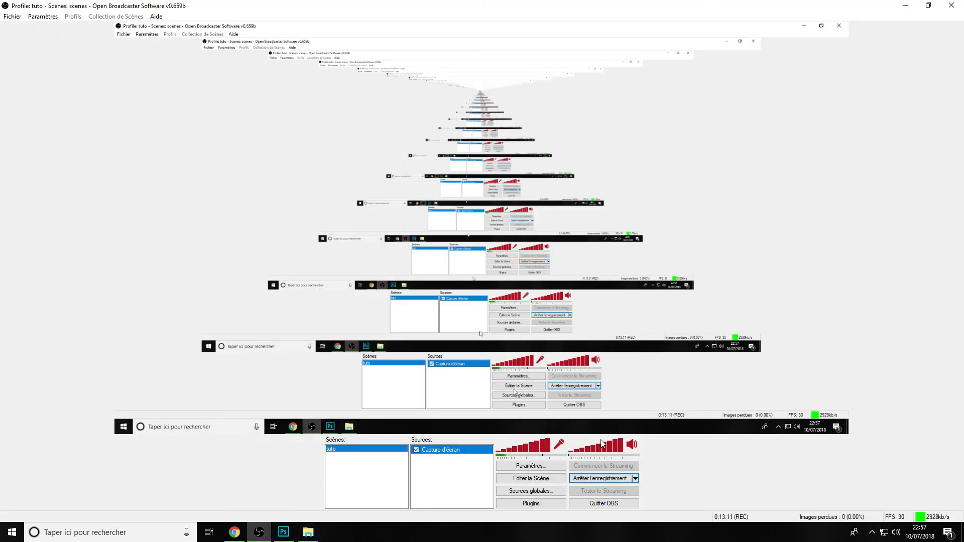